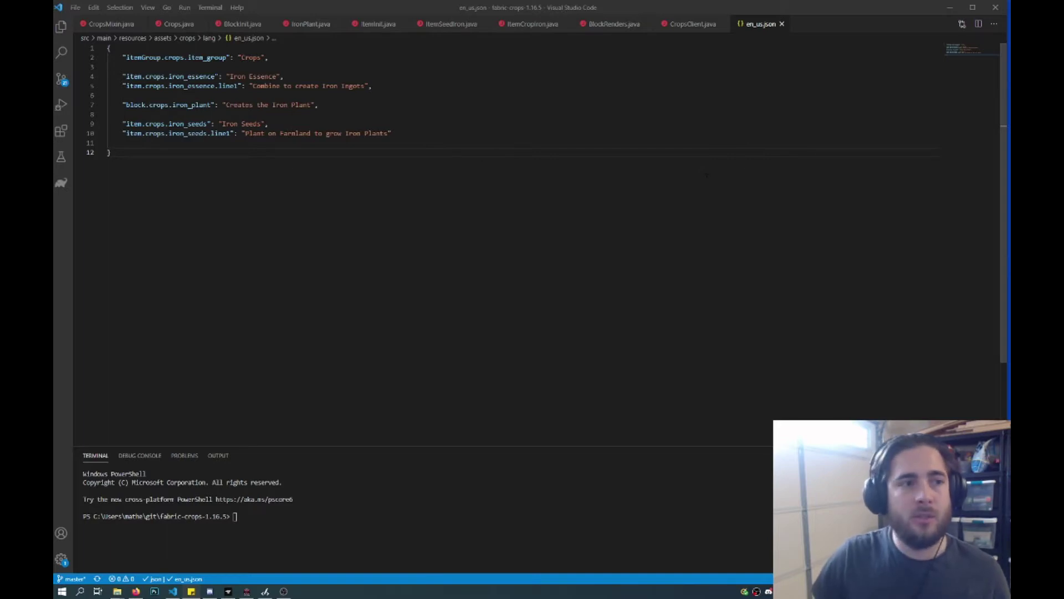
Show the project tree in the Explorer and reselect en_us.json
click(61, 26)
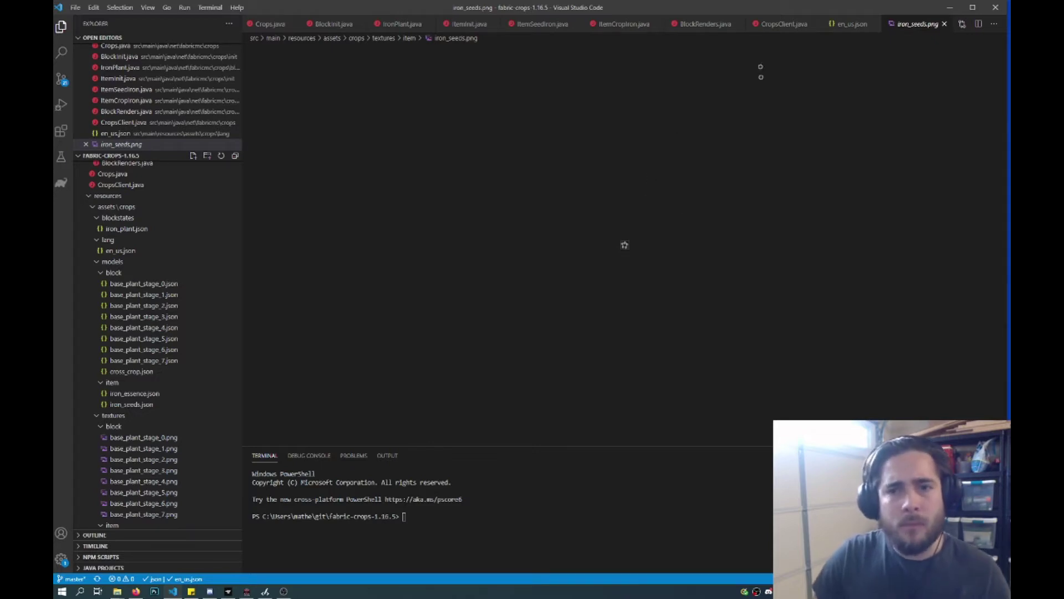
click(121, 250)
scroll(137, 341, up, 3)
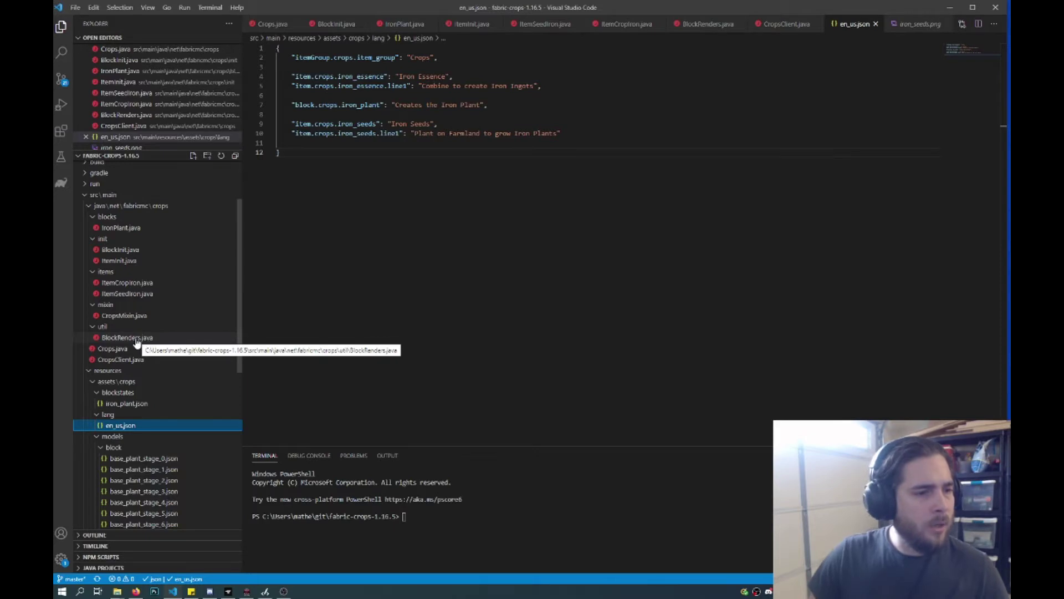
In BlockRenders.java's defineRenders, begin ColorProviderRegistry.BLOCK.register((state, view, pos, tintIndex) -> …)
click(138, 341)
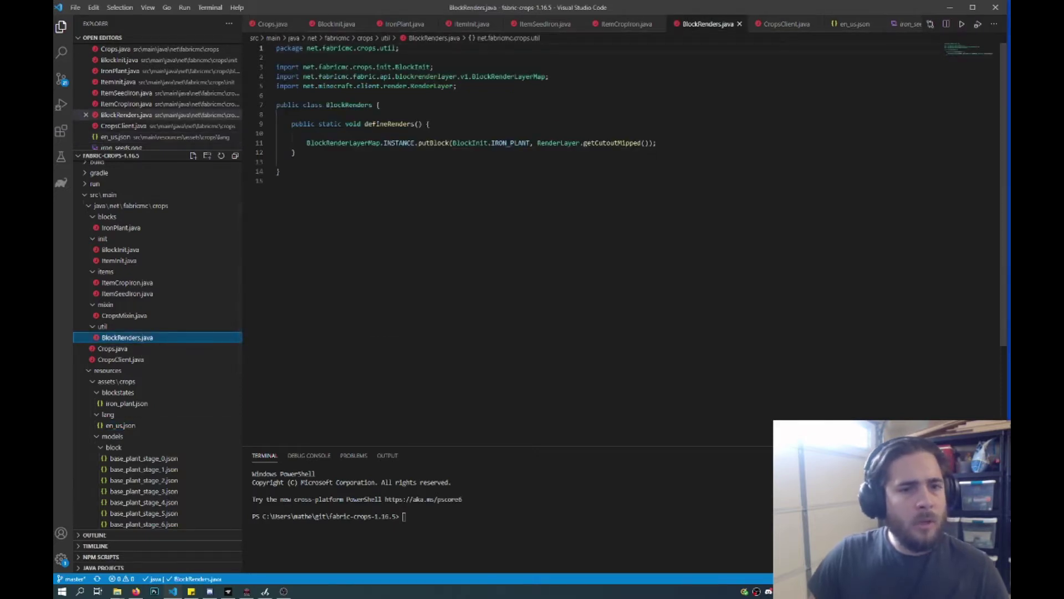
click(680, 142)
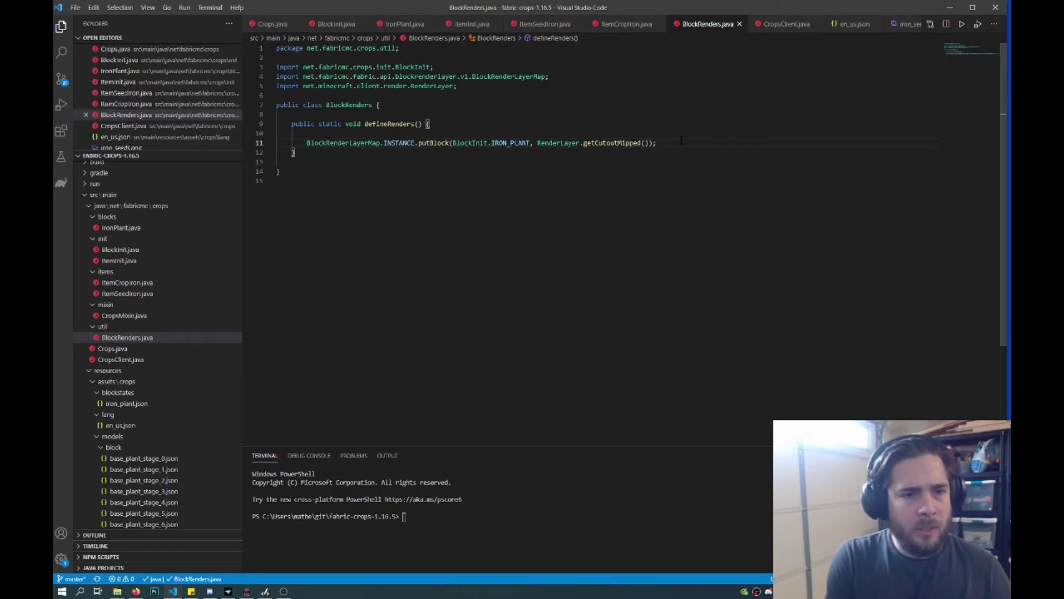
key(Return)
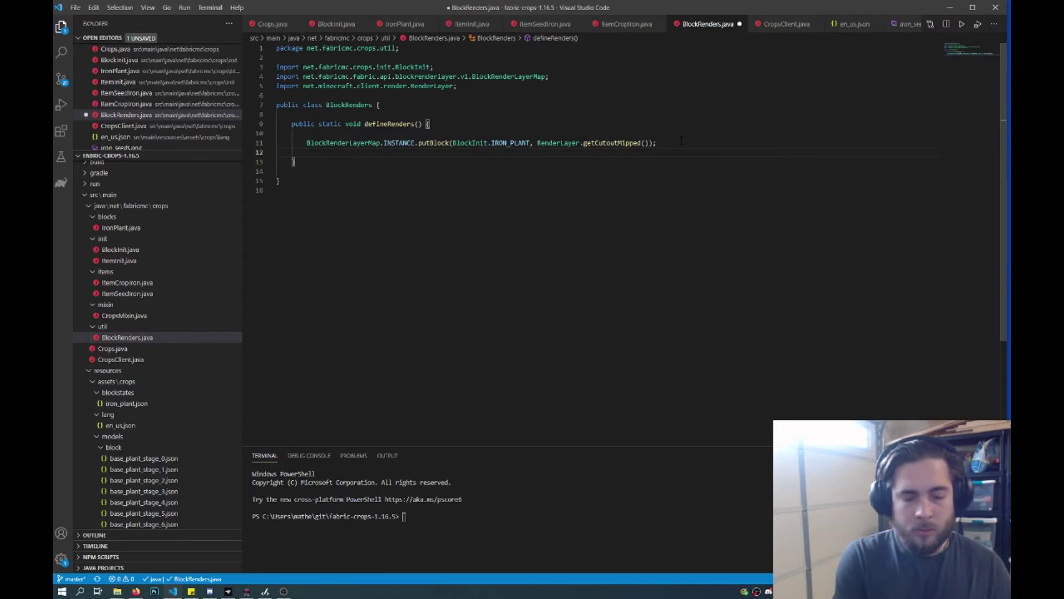
text(ColorPr)
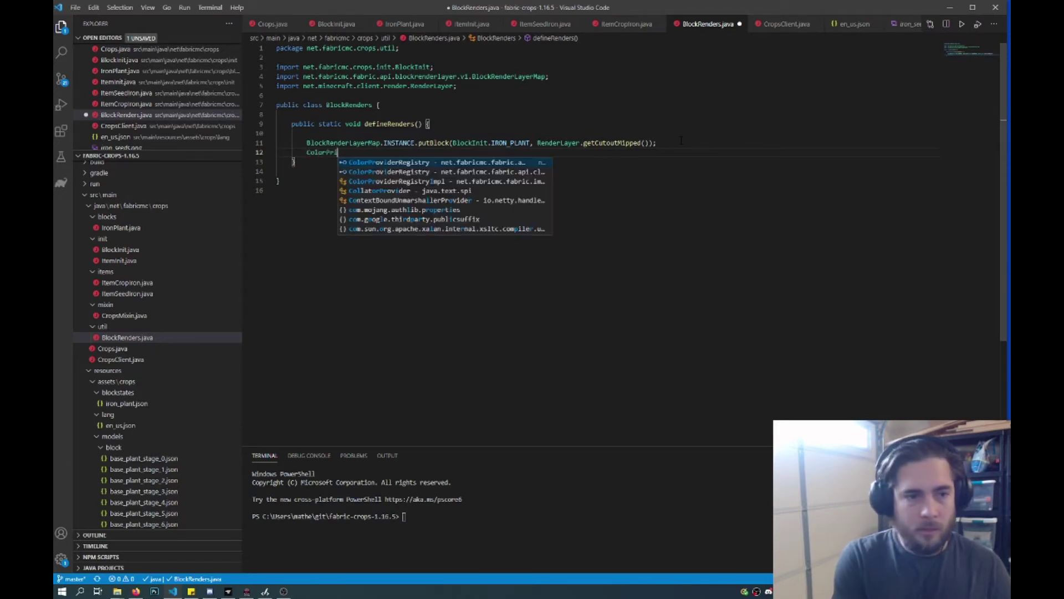
text(ovi)
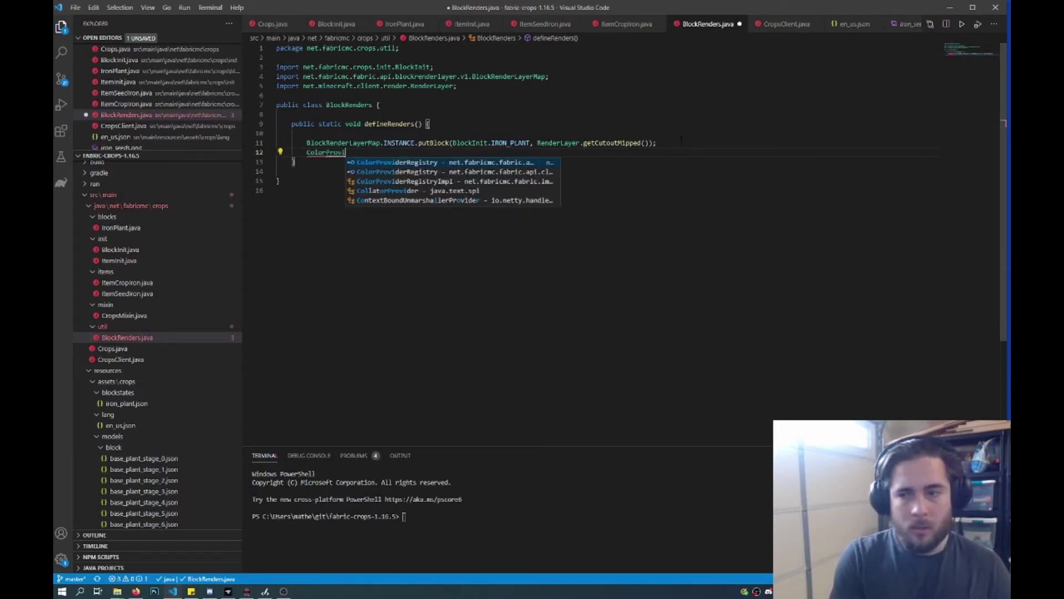
key(Return)
text(.)
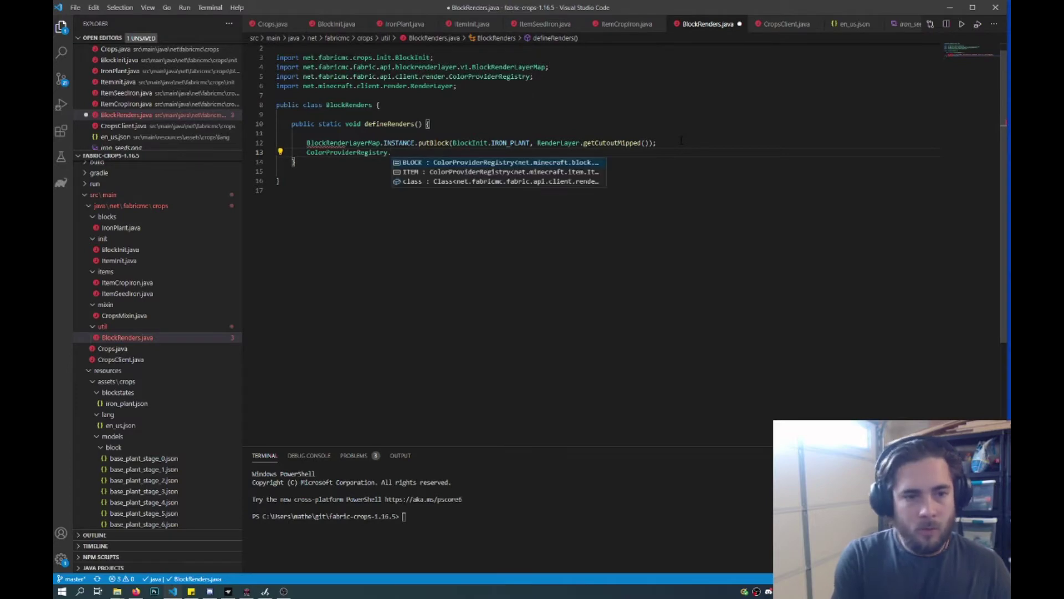
text(B)
key(Return)
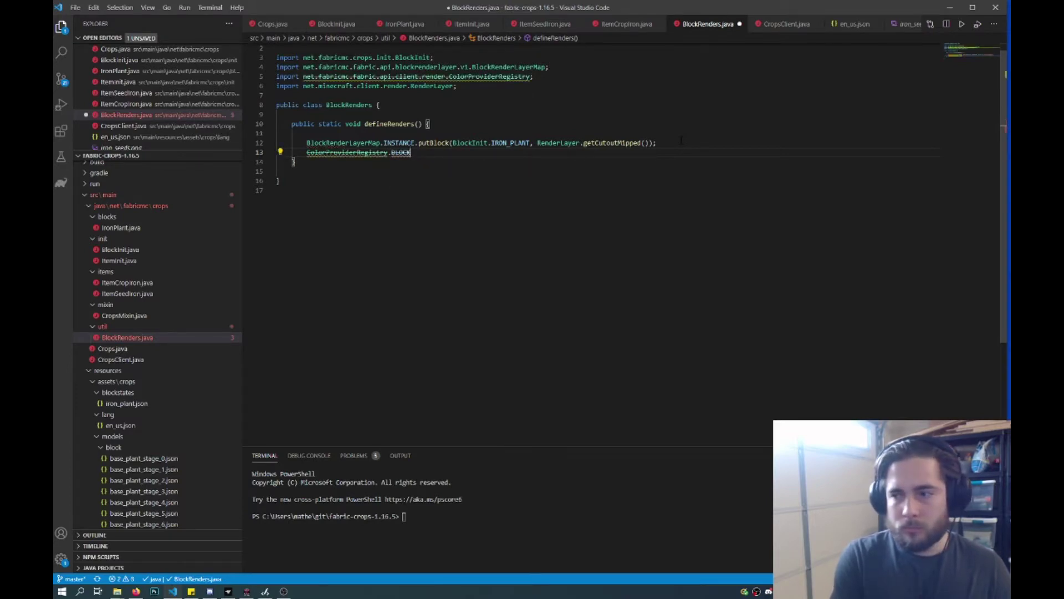
text(.re)
key(Return)
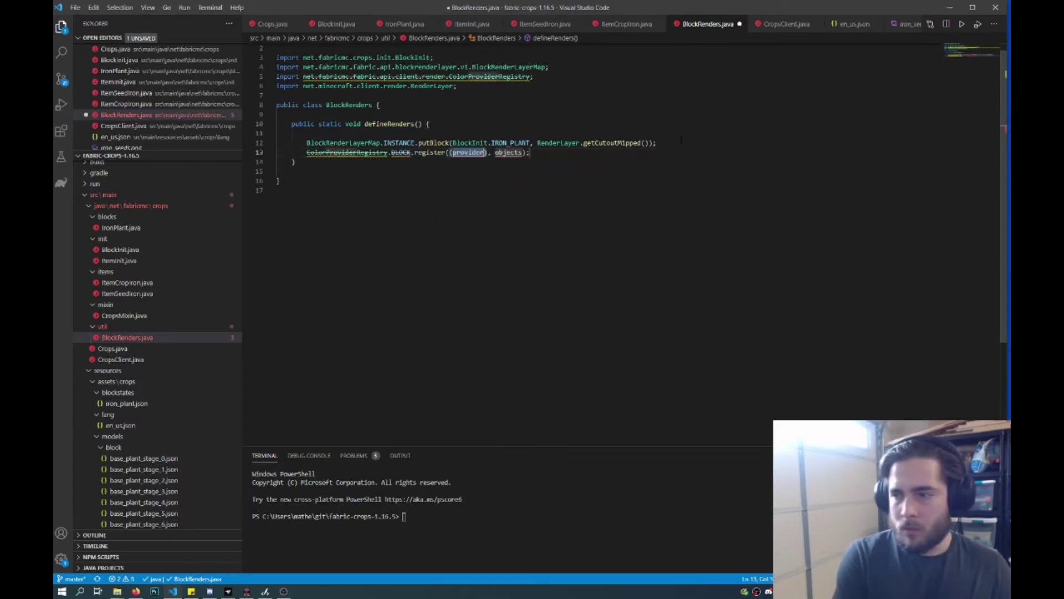
text((state)
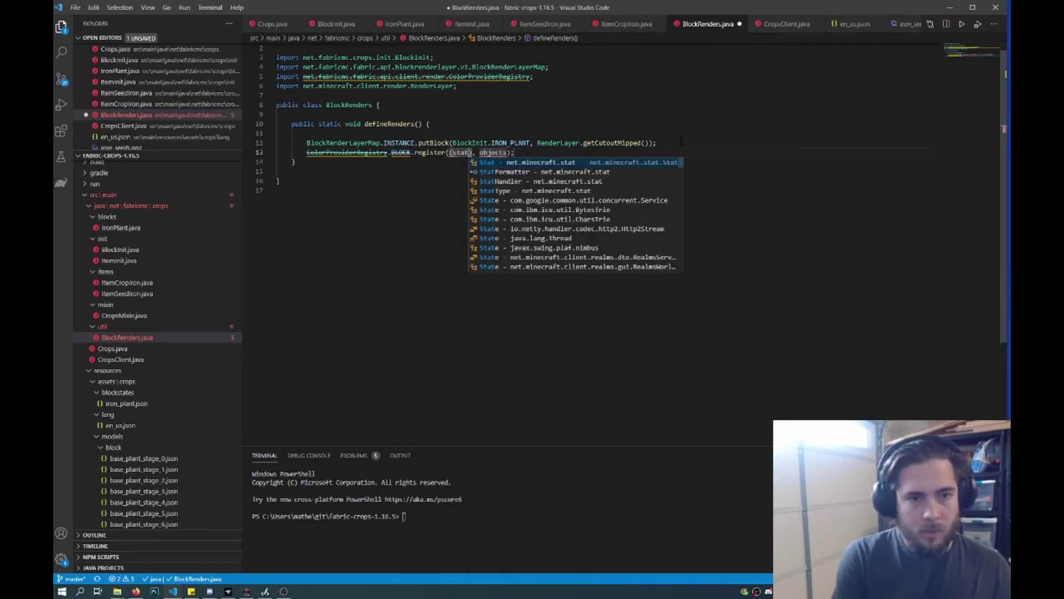
text(, )
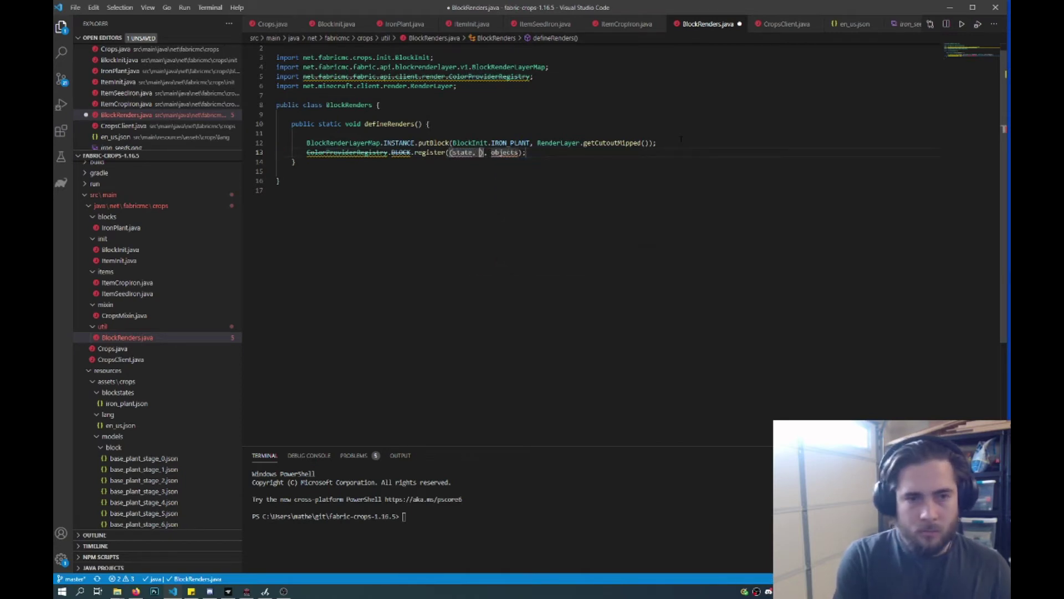
text(view, pos)
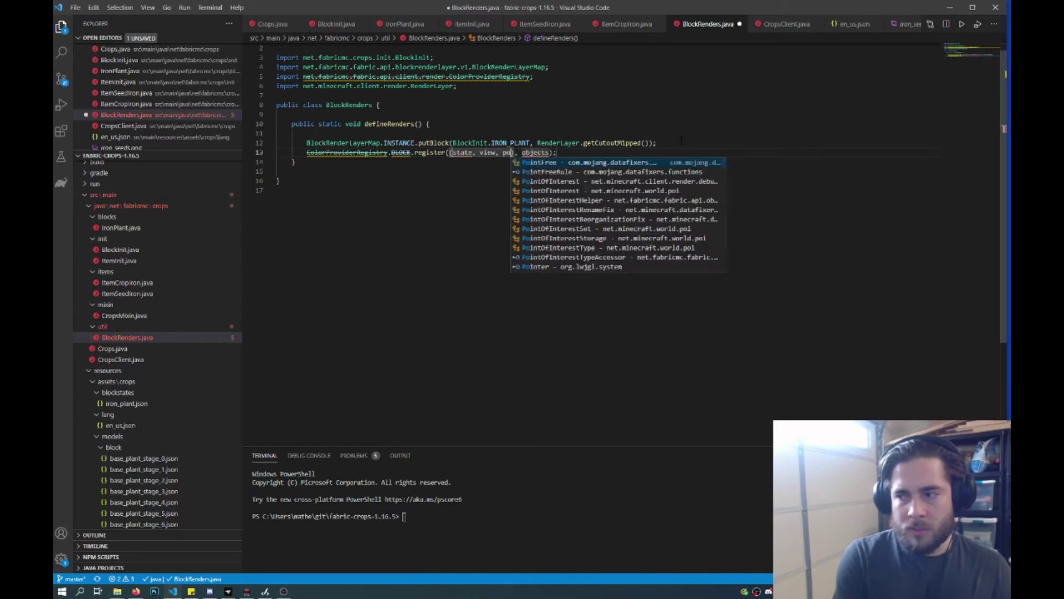
text(, ti)
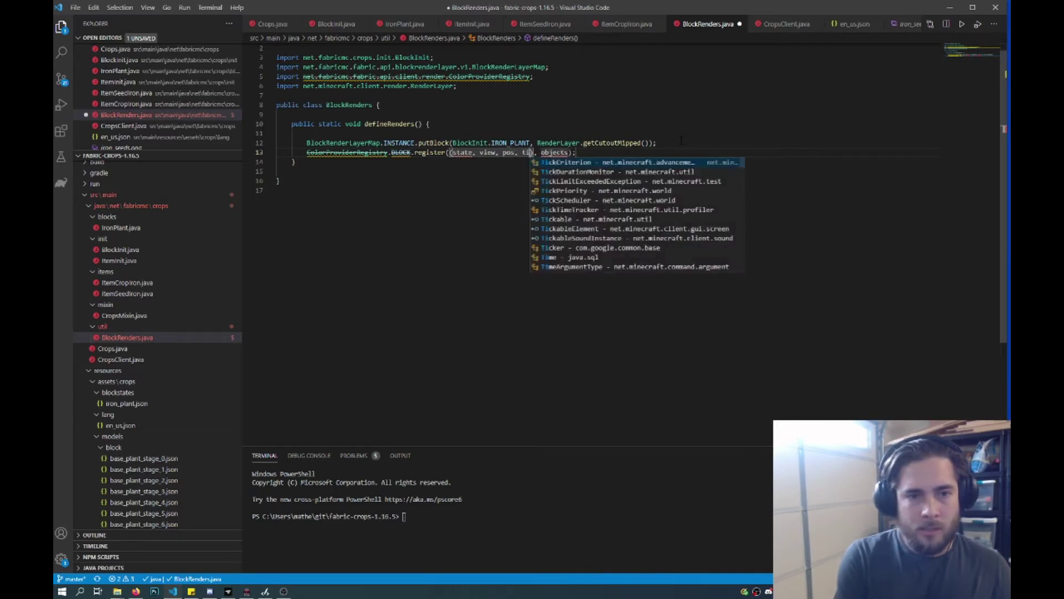
text(nt)
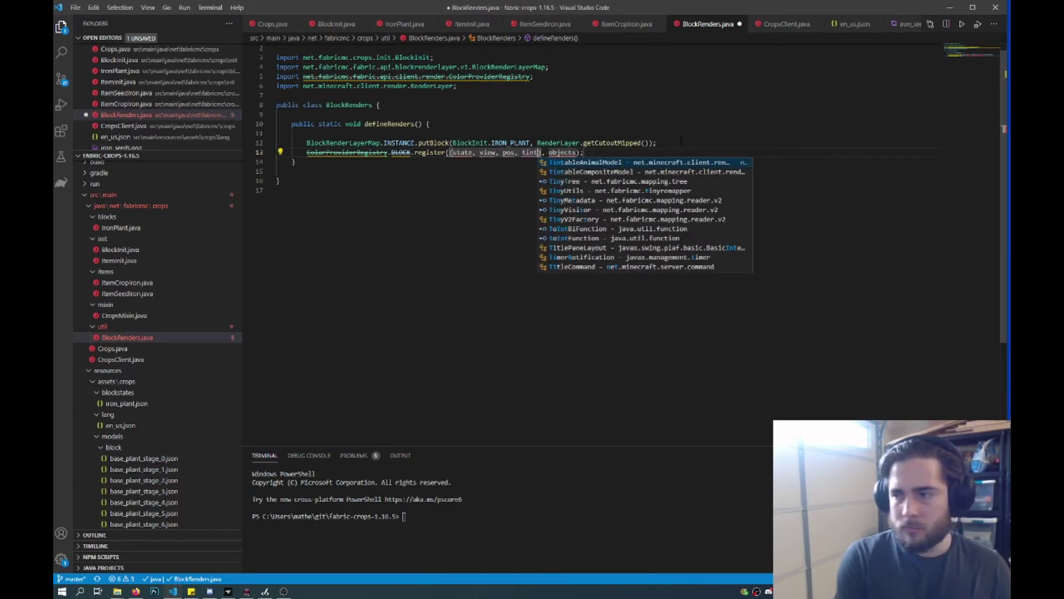
text(Index) ->)
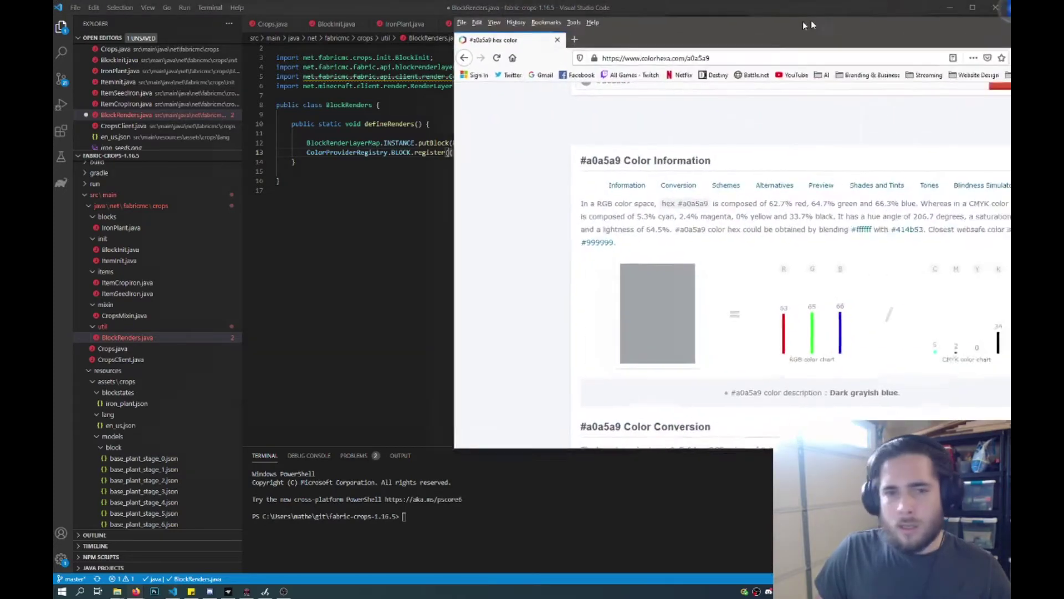
Look up and copy the grey colour code a0a5a9 on colorhexa in Firefox
drag(803, 22, 557, 78)
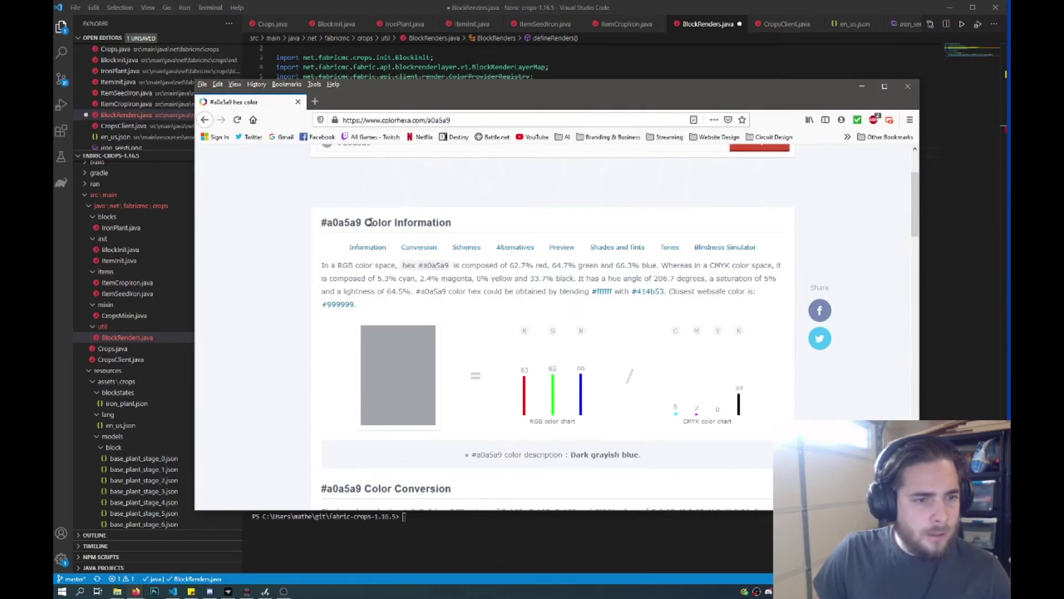
drag(363, 222, 328, 223)
scroll(398, 215, up, 2)
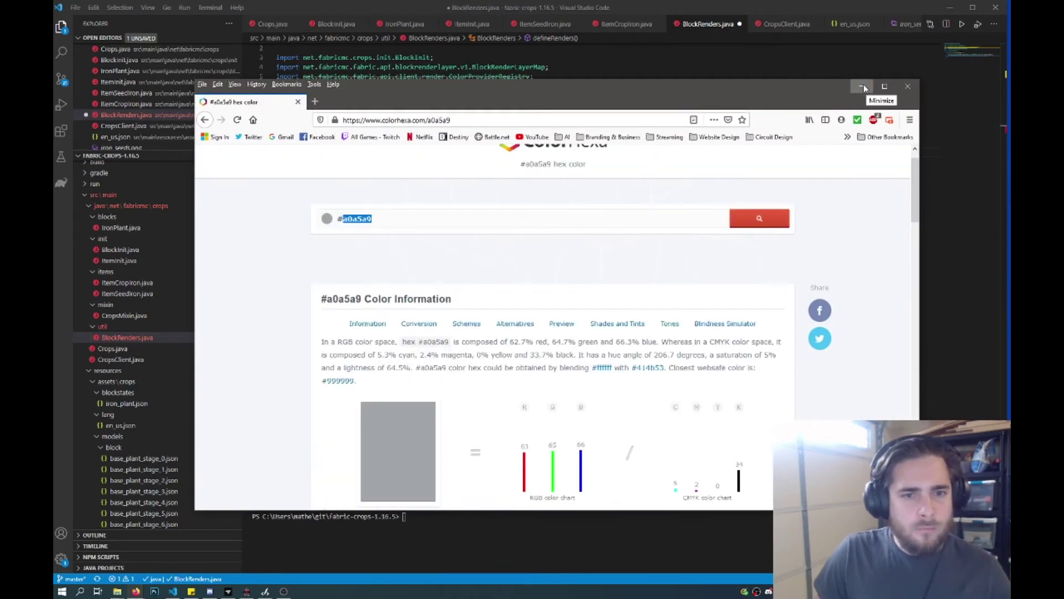
click(861, 85)
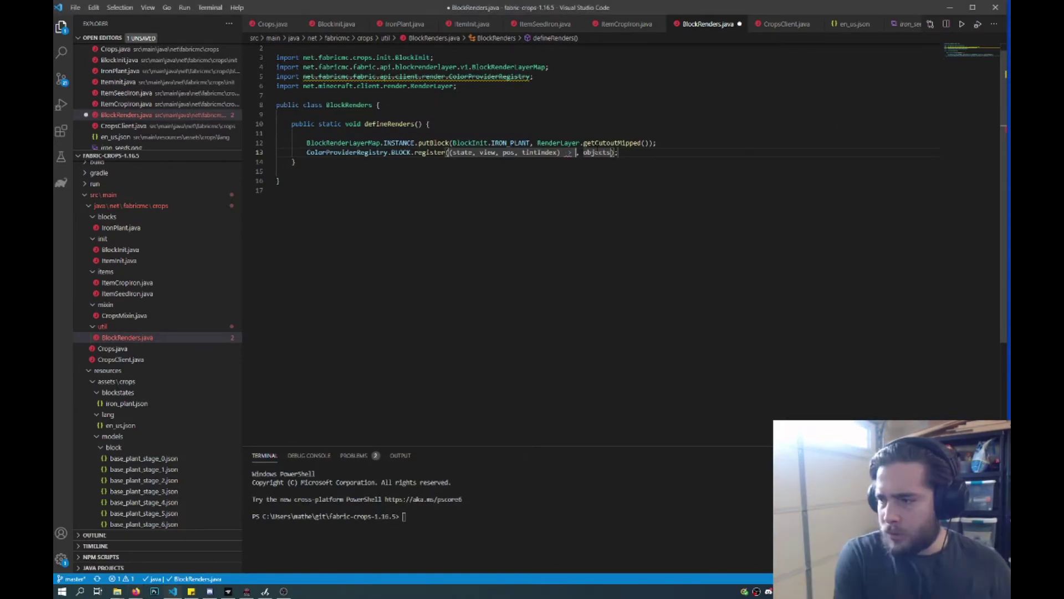
text(0x)
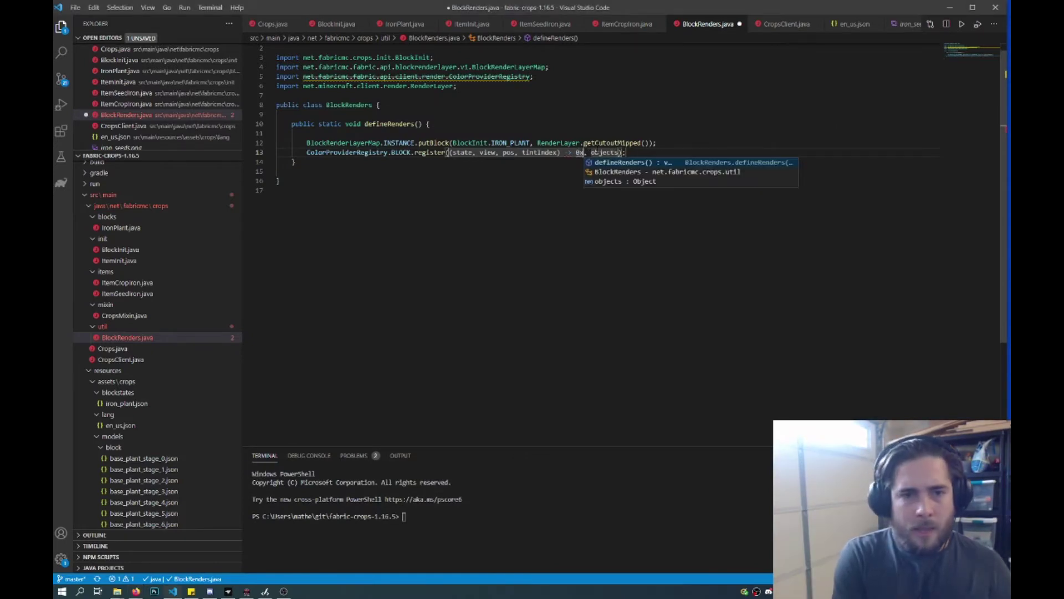
Complete the lambda to return 0xa0a5a9 for BlockInit.IRON_PLANT
text(a0a5a9)
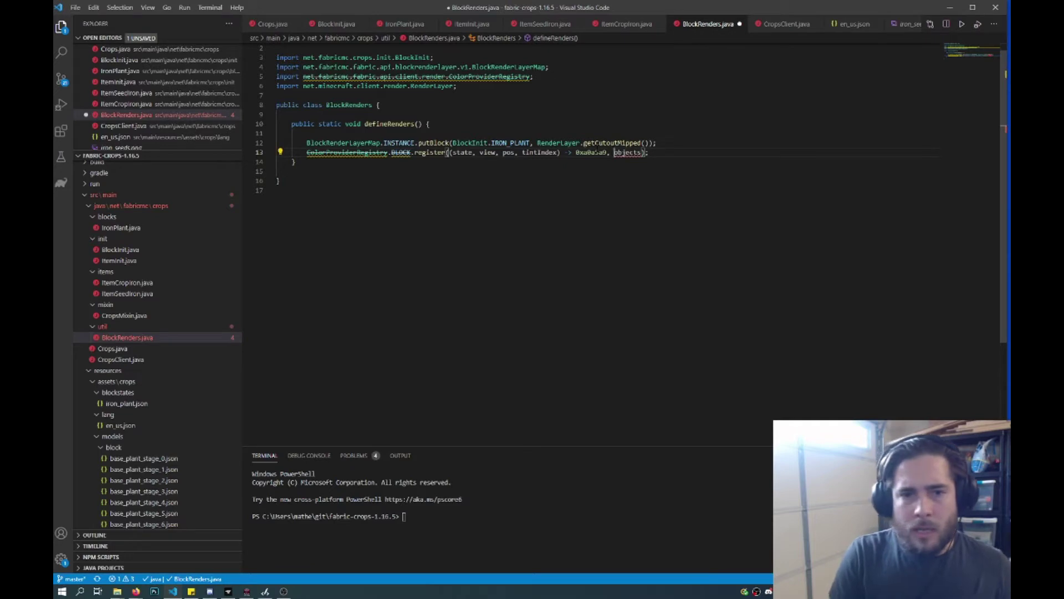
key(BackSpace)
key(BackSpace)
key(BackSpace)
key(BackSpace)
key(BackSpace)
key(BackSpace)
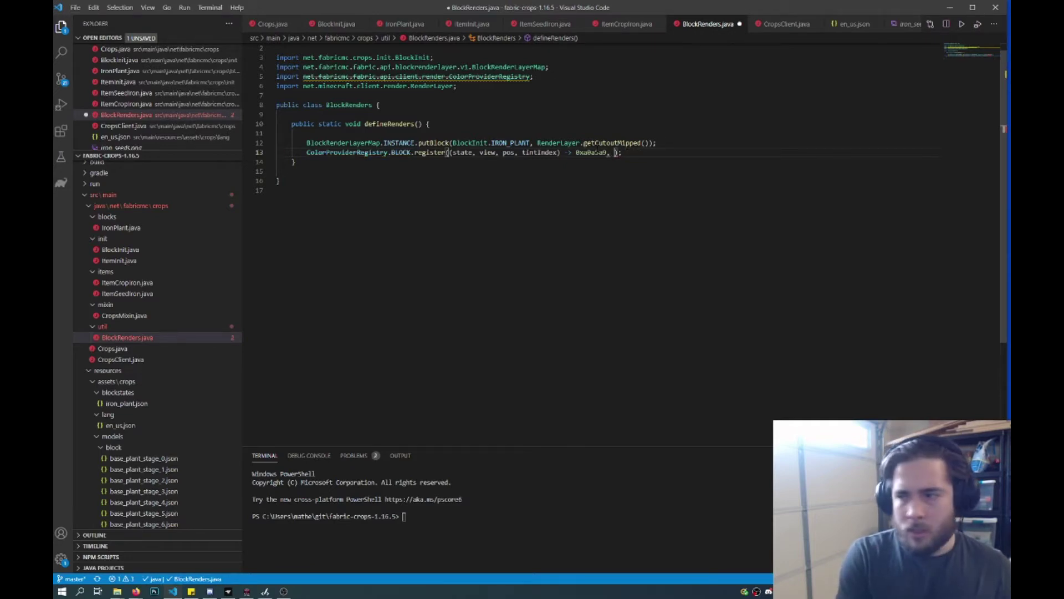
text(BlockI)
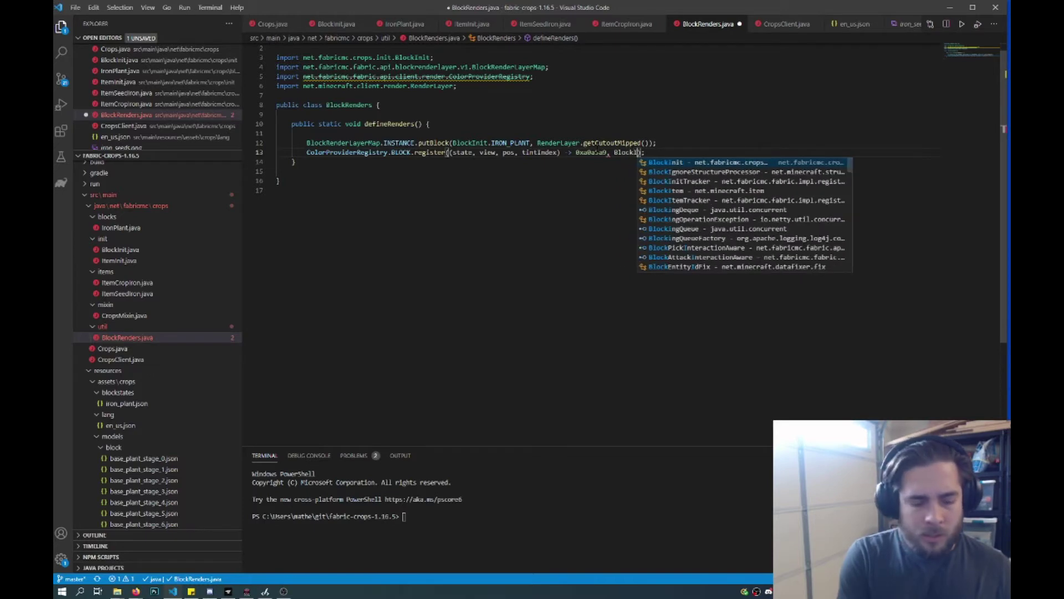
text(n)
key(Return)
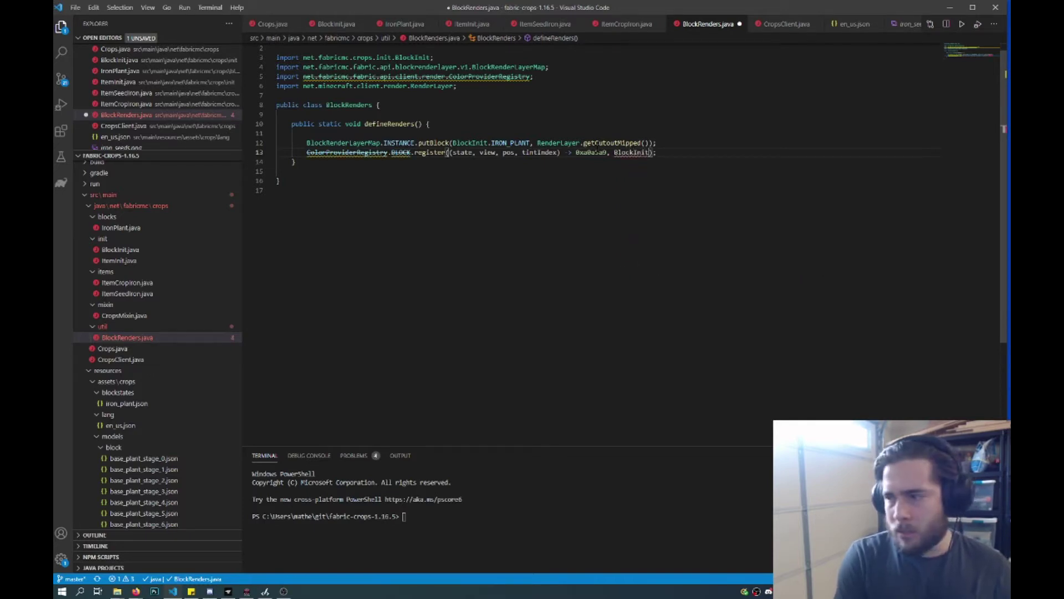
text(.)
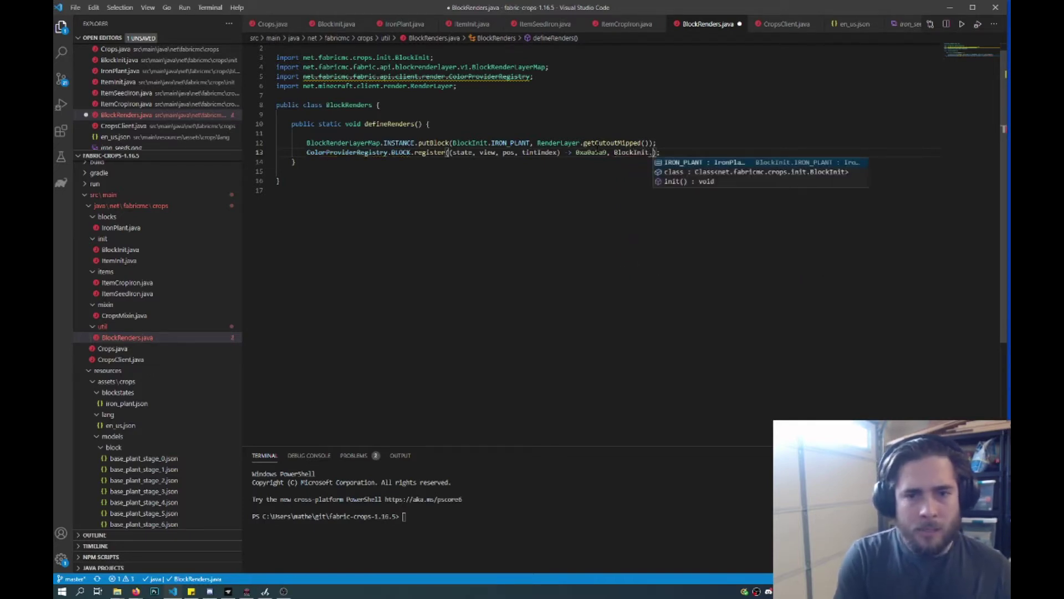
key(Return)
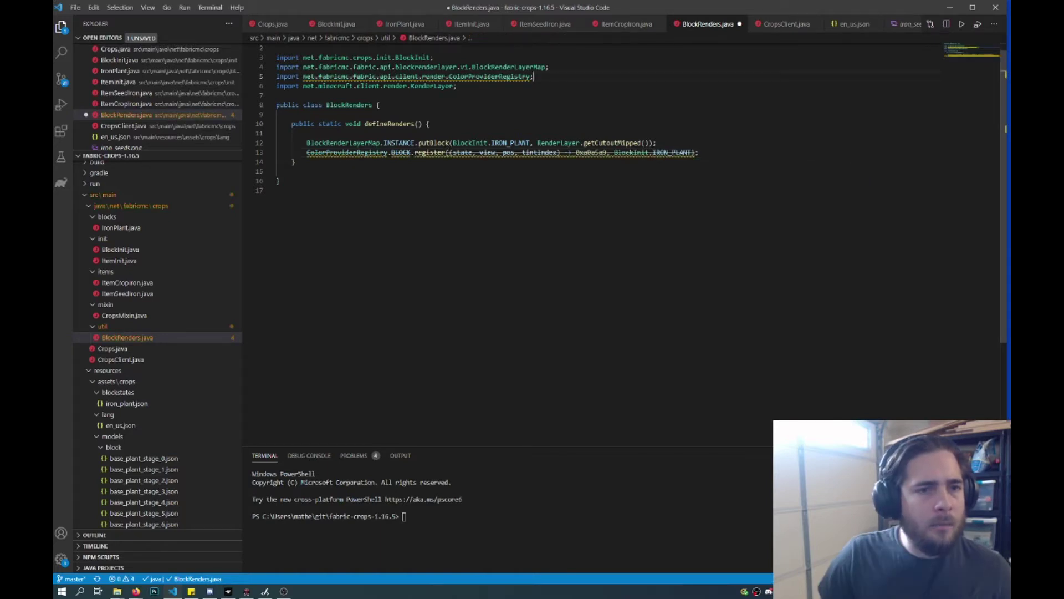
Replace the import with rendering.v1.ColorProviderRegistry and save BlockRenders.java
drag(533, 77, 272, 79)
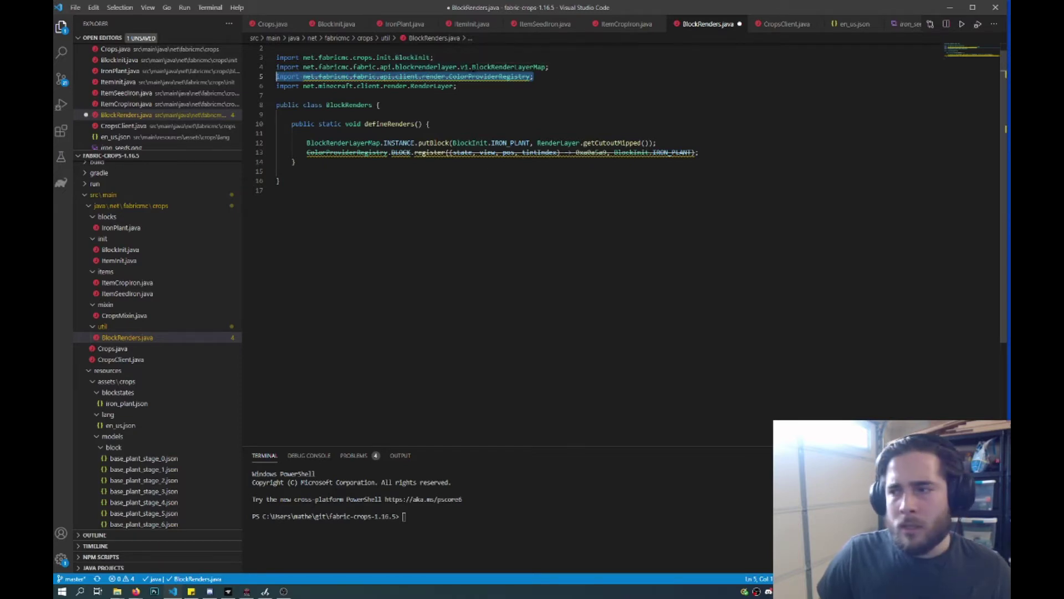
text(import net.fabricmc.fabric.api.client.rendering.v1.ColorProviderRegistry;)
key(ctrl+s)
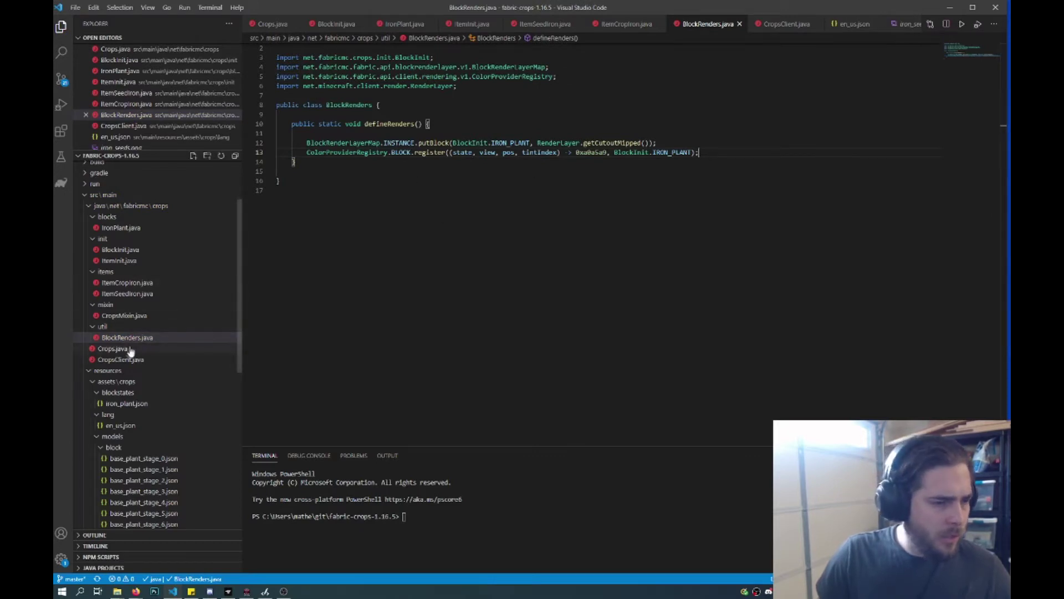
mouse_move(125, 333)
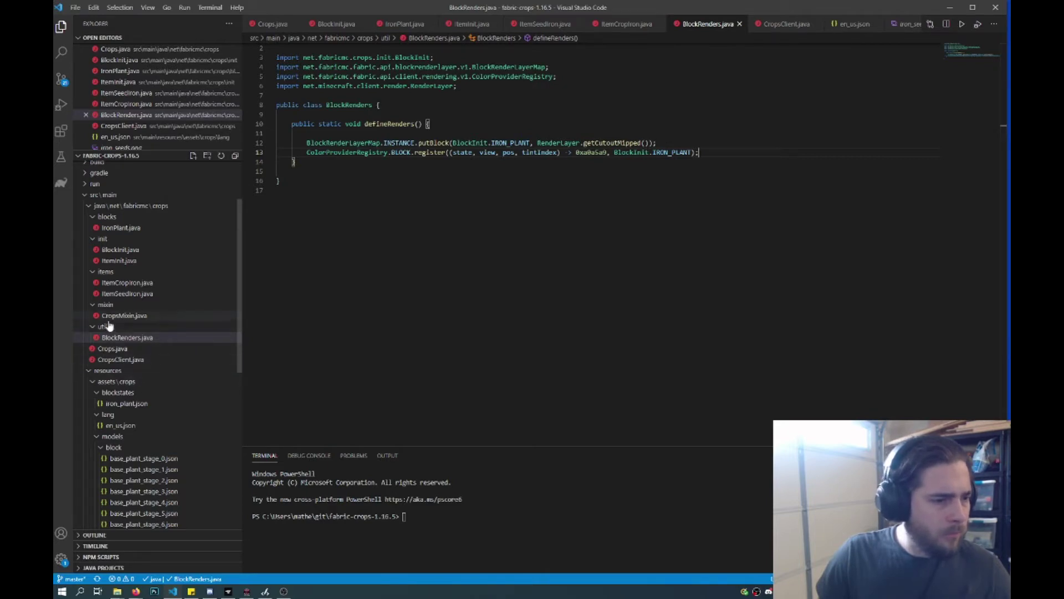
click(106, 328)
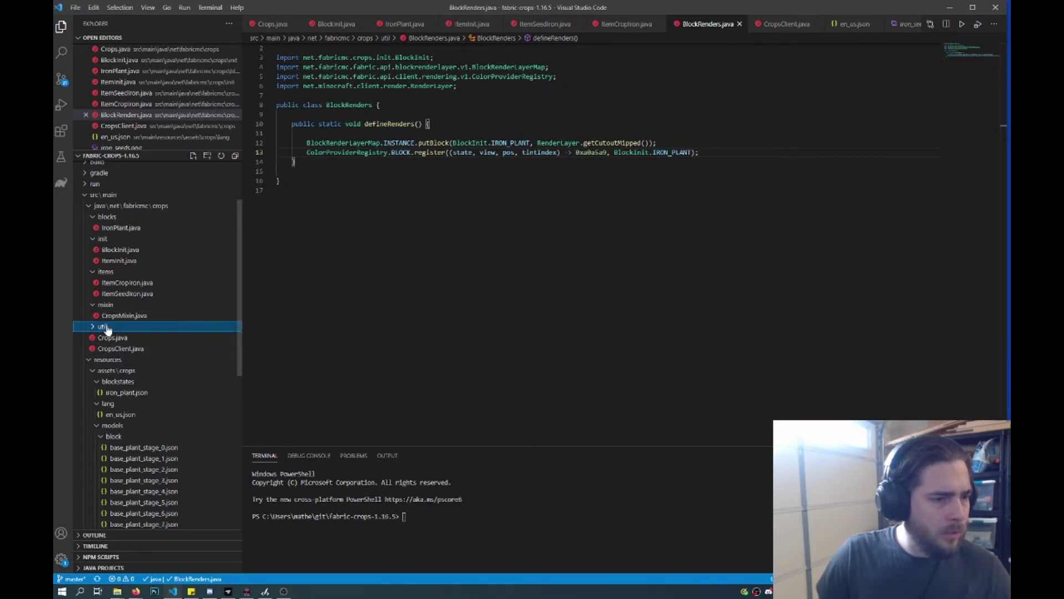
Add a new ItemRenders.java file to the util package
click(107, 327)
right_click(107, 328)
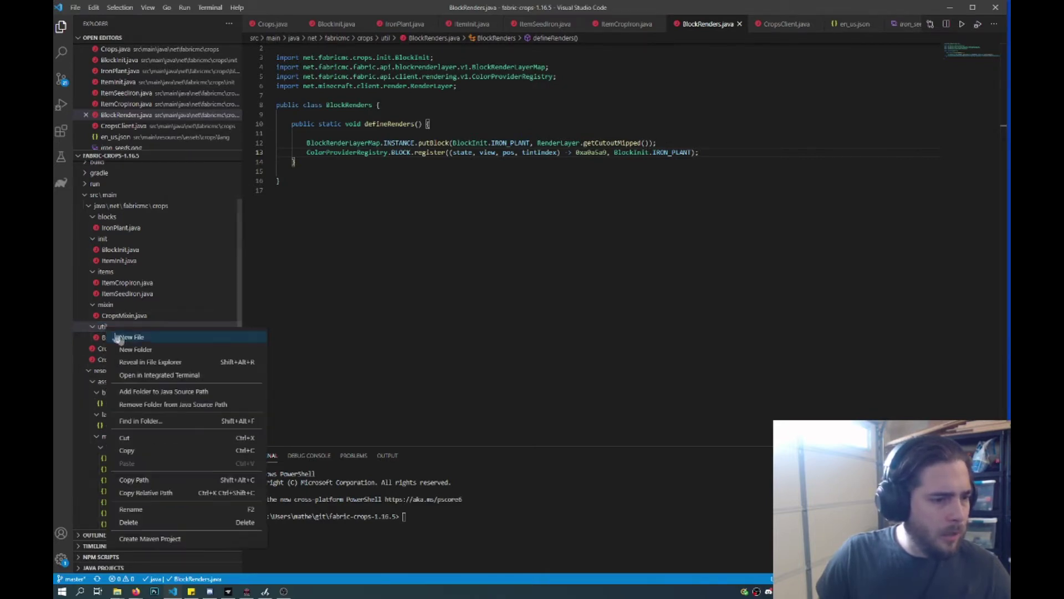
click(154, 341)
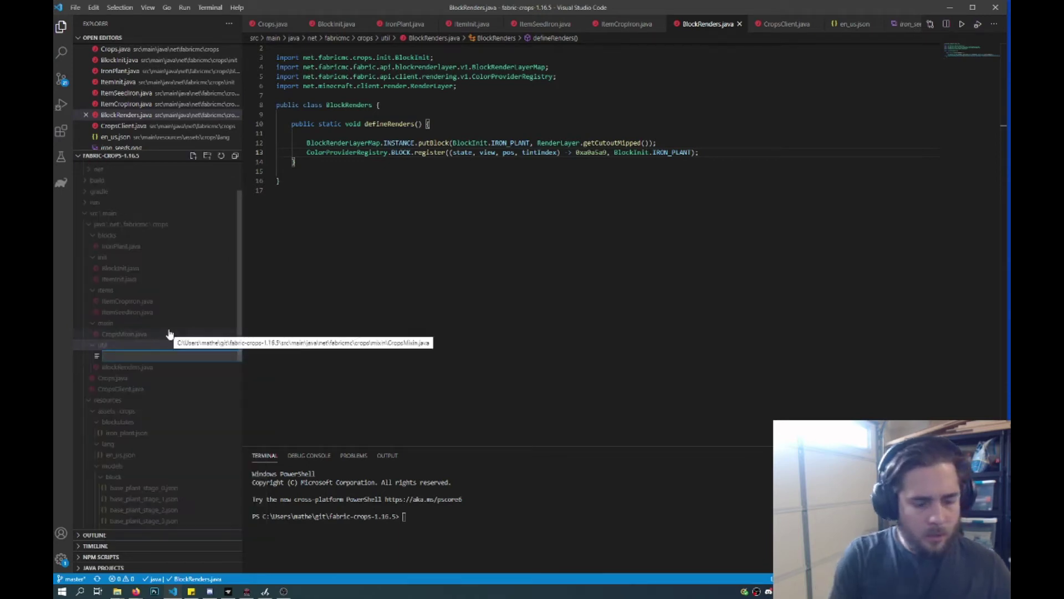
text(item)
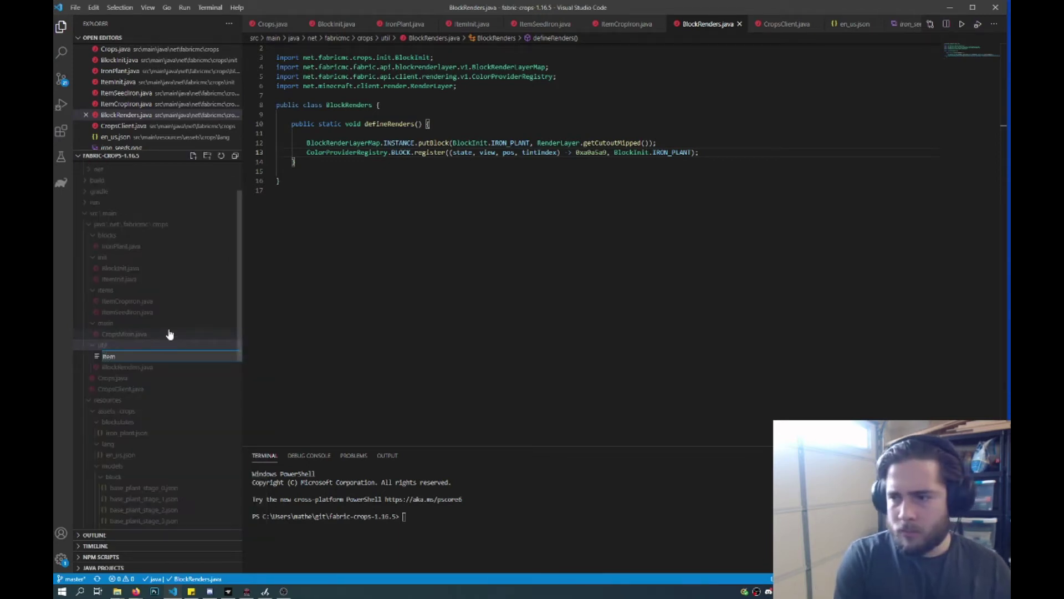
text(Rend)
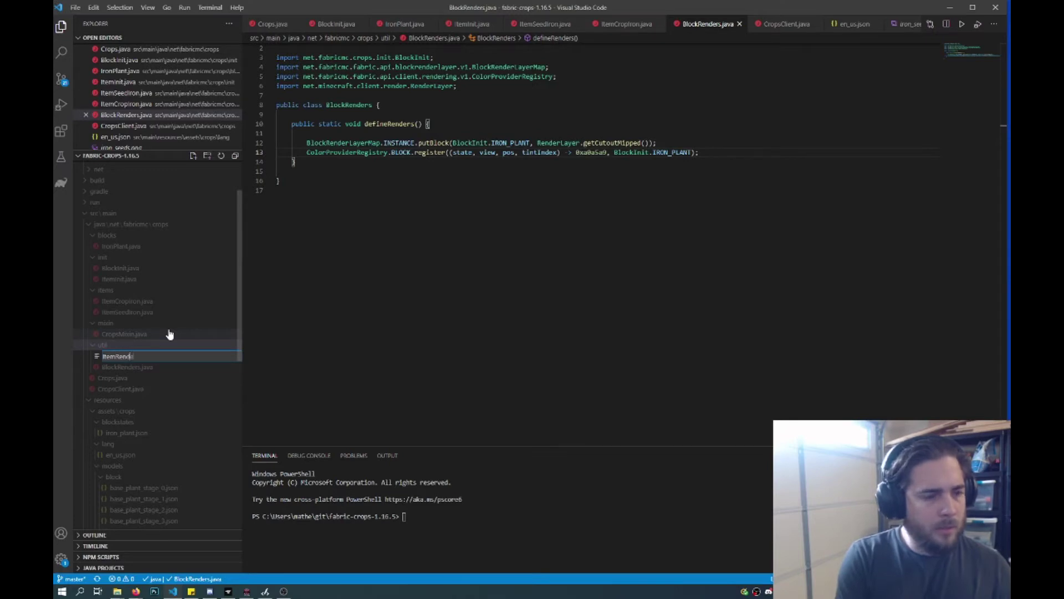
text(va)
key(Return)
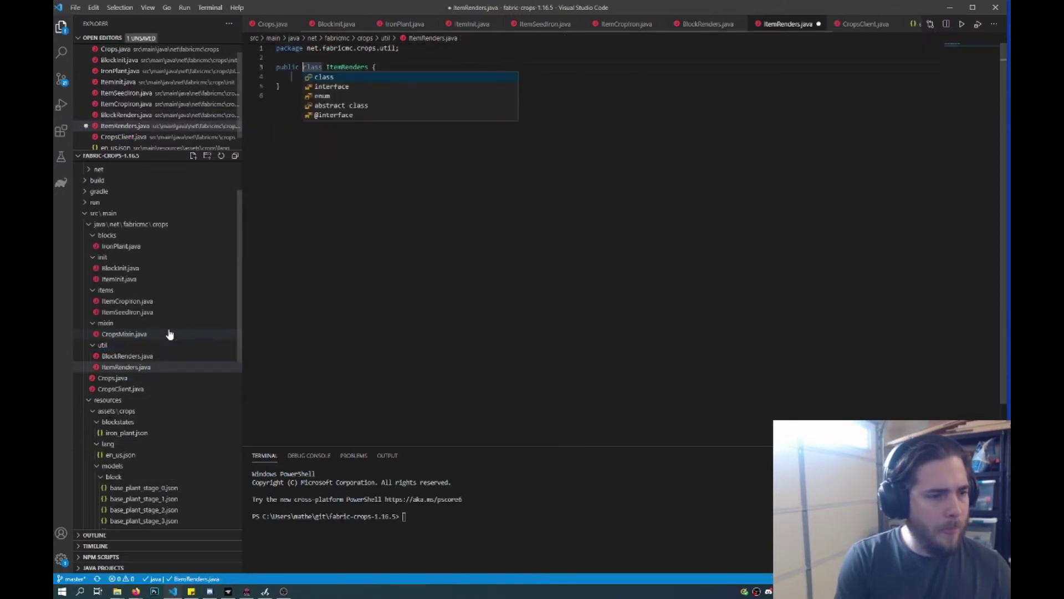
Declare public static void defineRenders() and start a ColorProviderRegistry.ITEM.register call
key(Return)
text(publi)
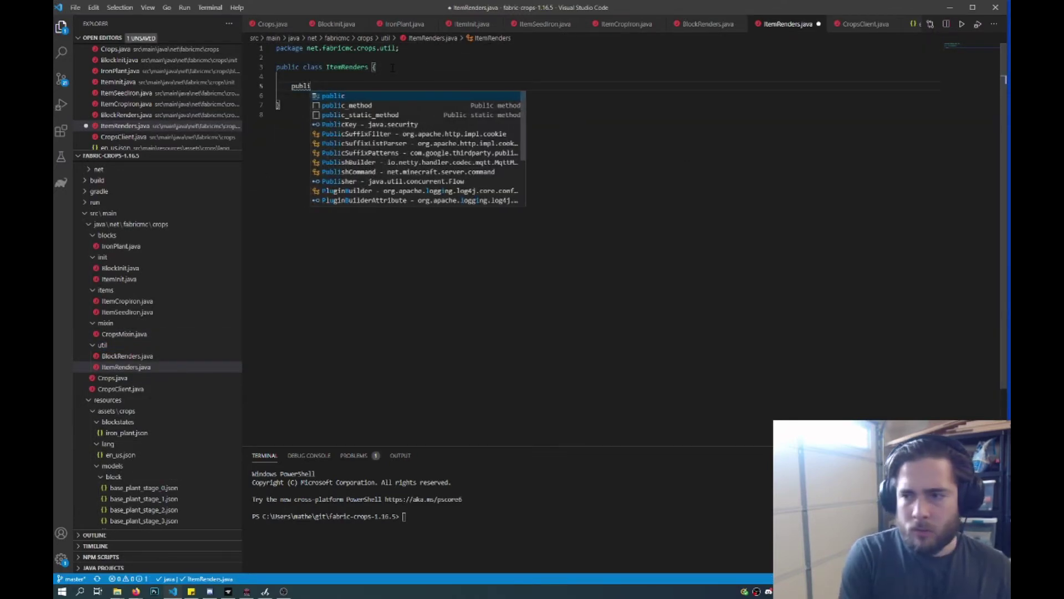
text(c static void)
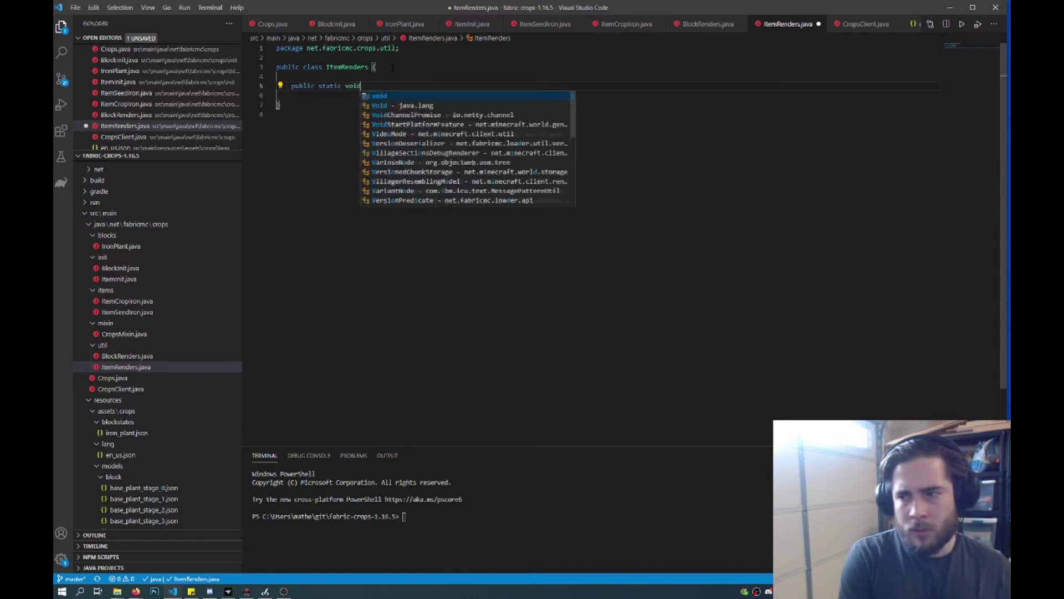
text( defineRenders)
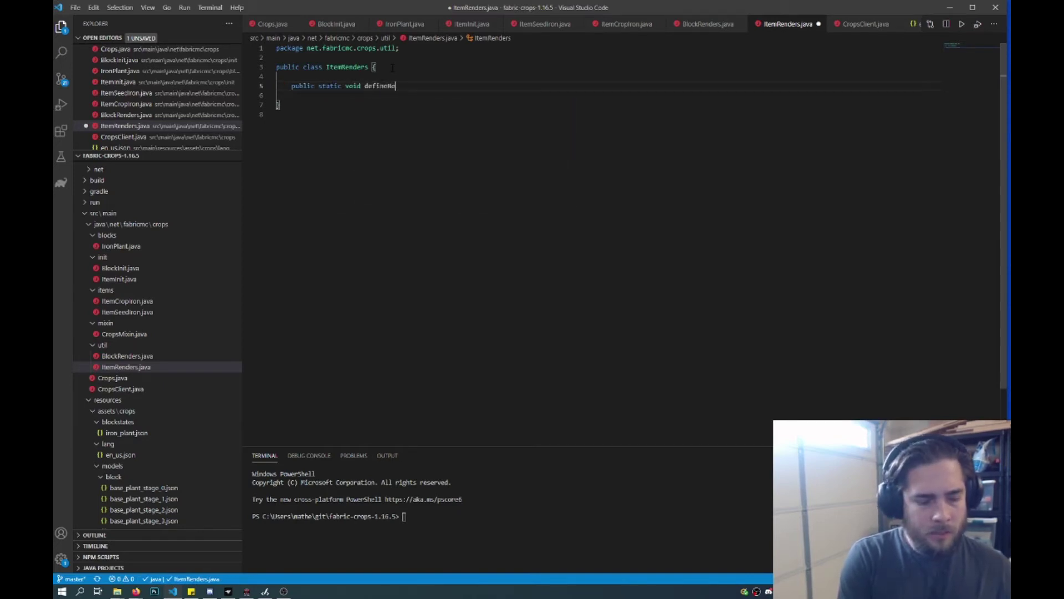
text(())
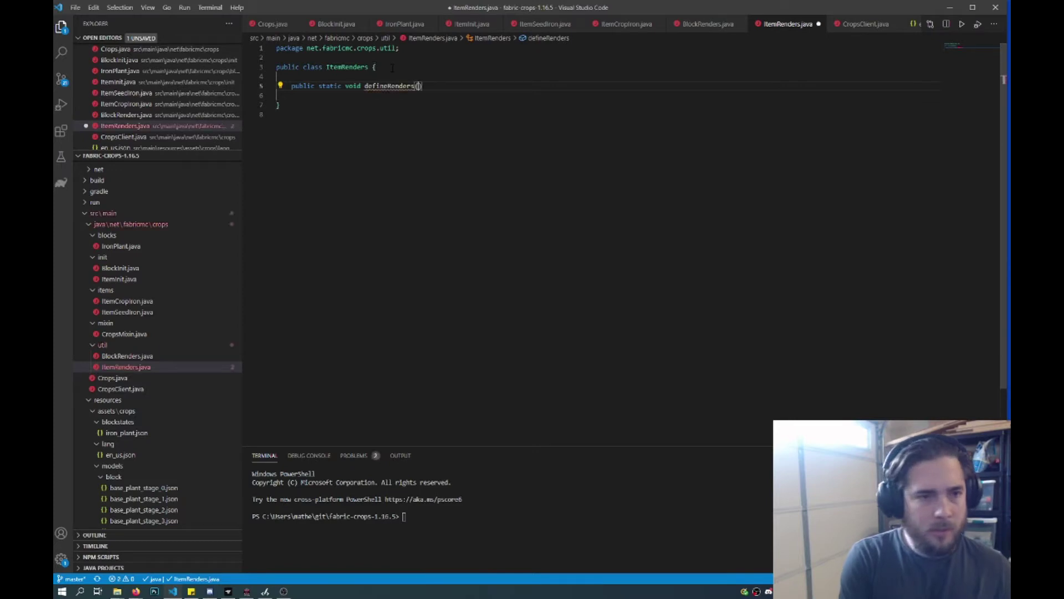
text( {)
key(Return)
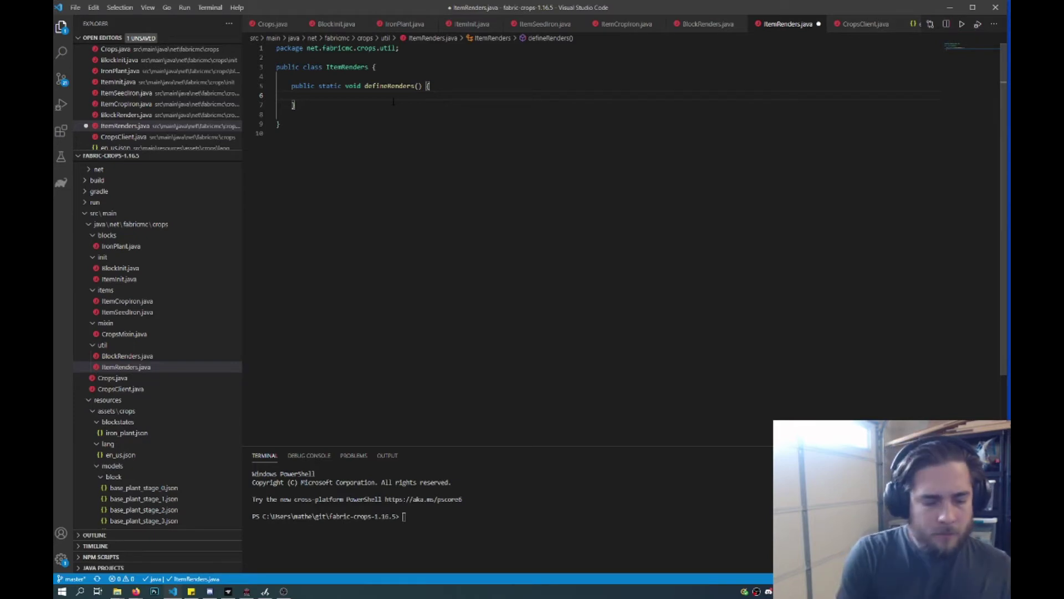
text(Co)
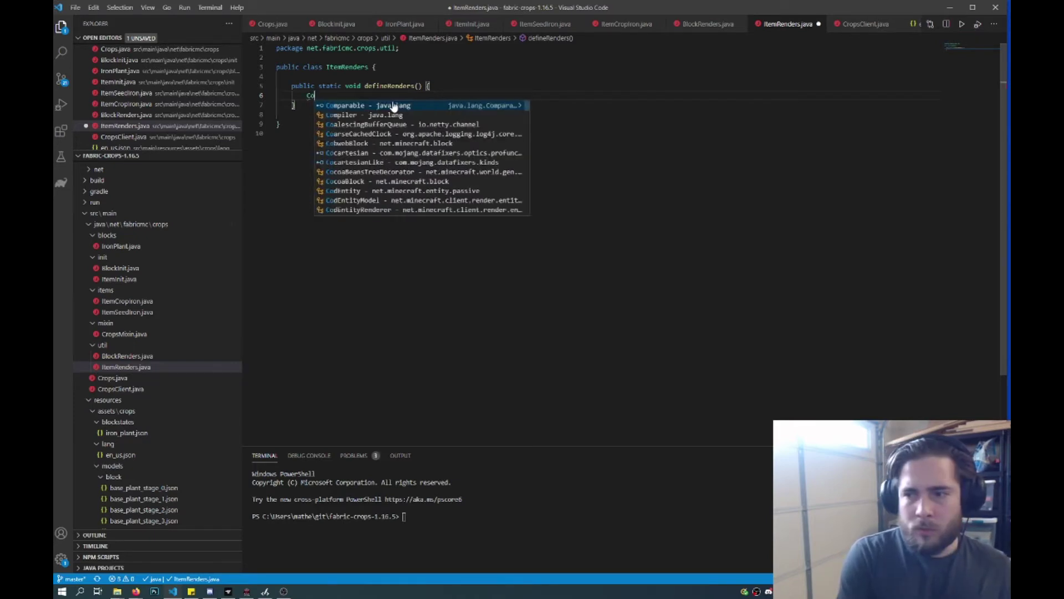
text(lor)
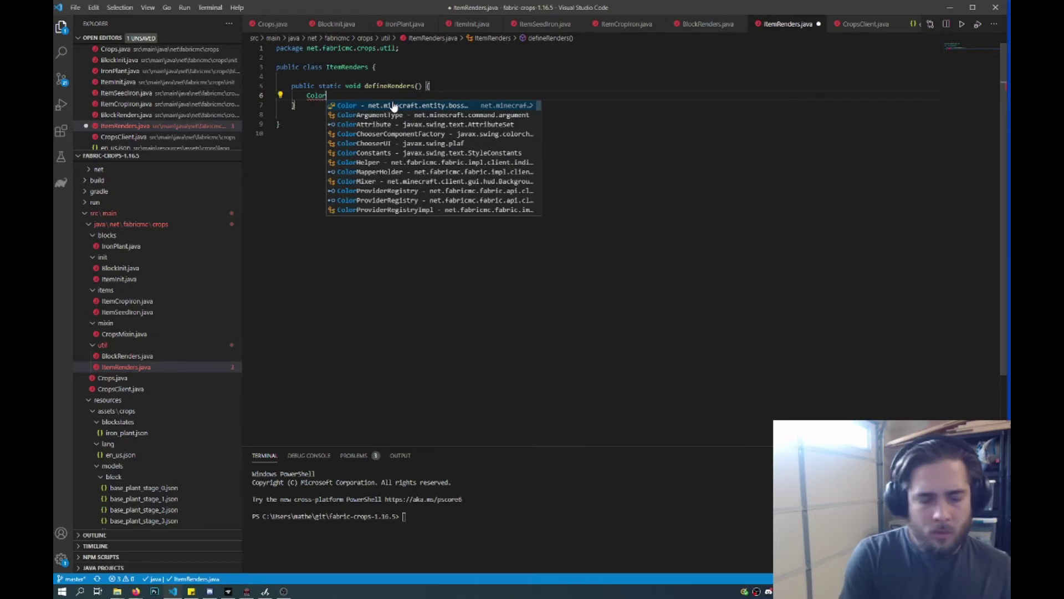
text(R)
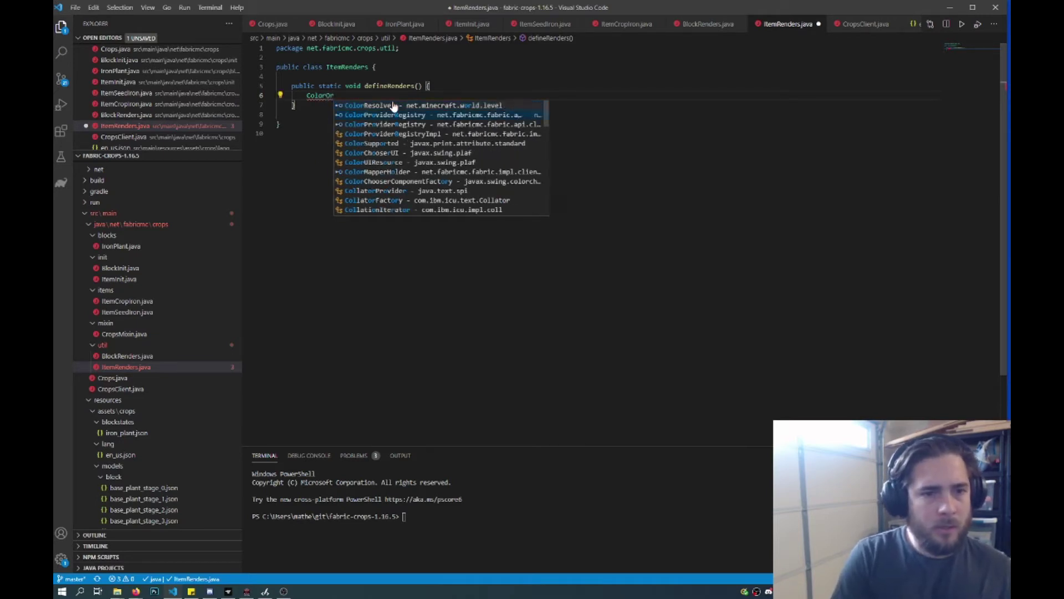
key(Return)
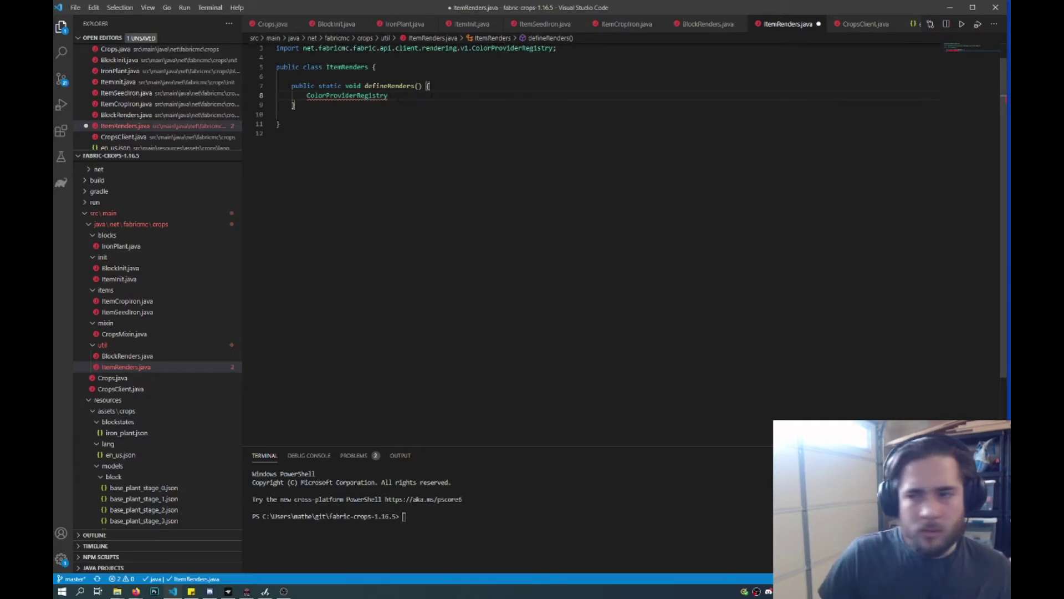
text(.I)
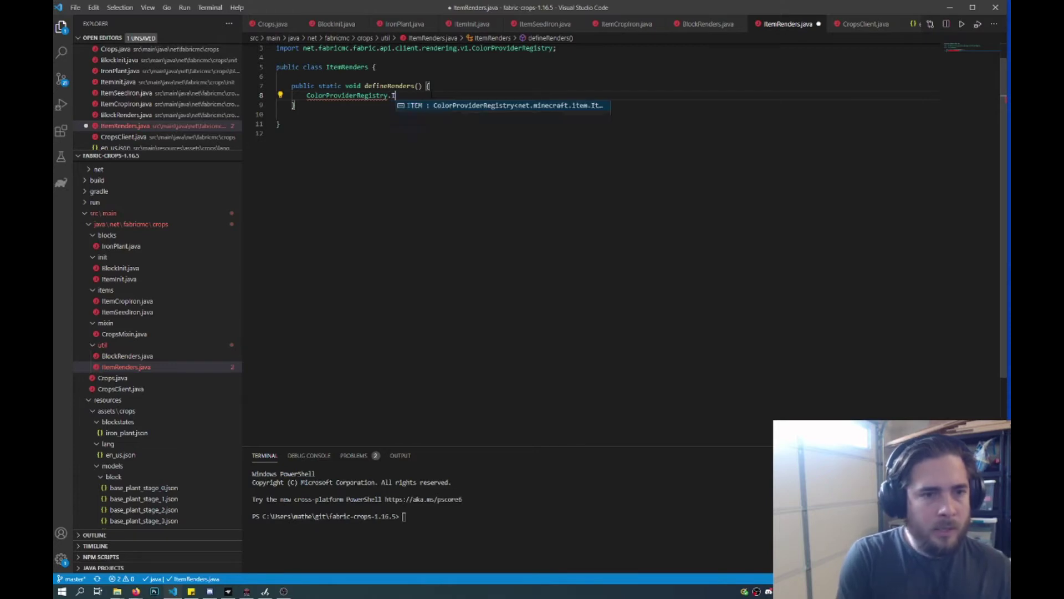
key(Return)
text(.re)
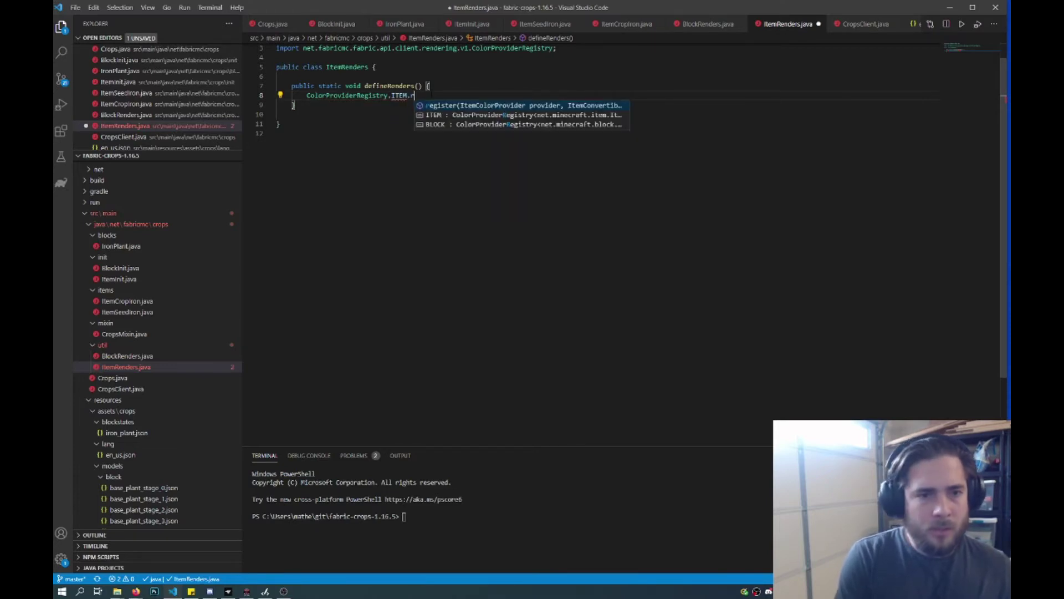
key(Return)
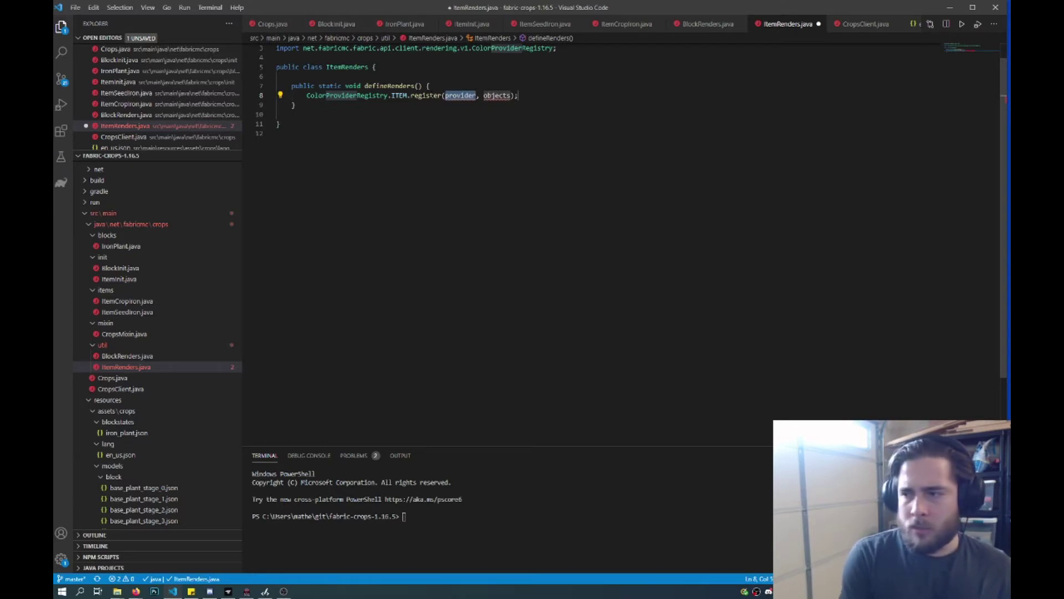
text(()
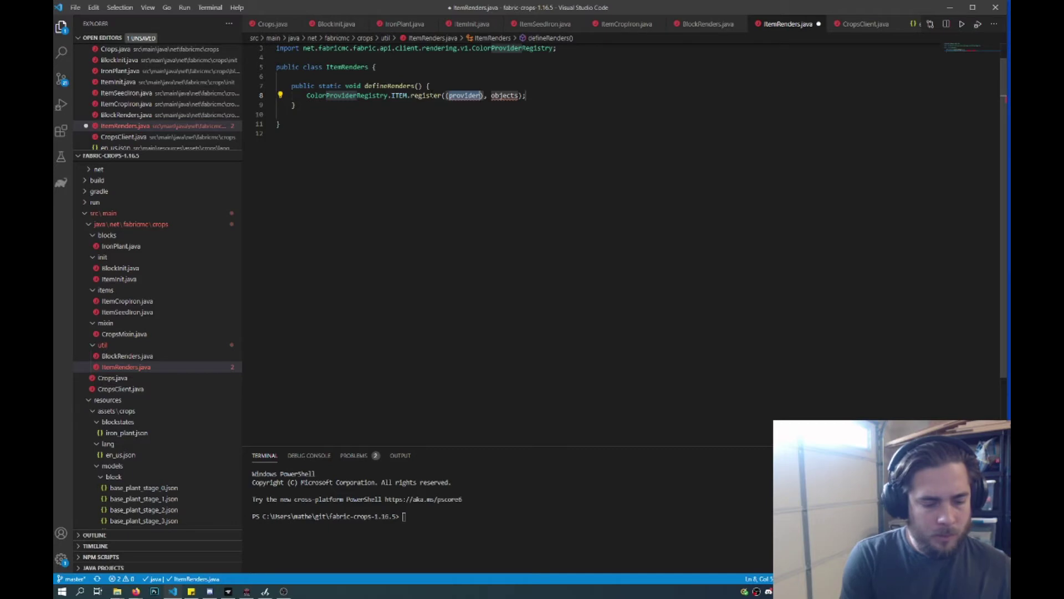
text(stack)
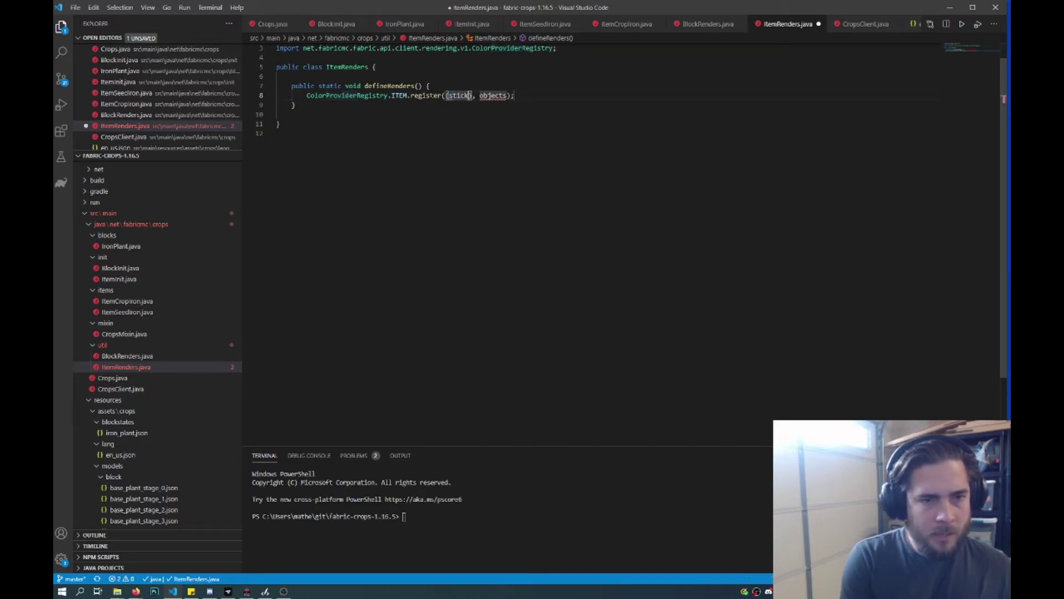
Make the lambda (stack, tintIndex) -> 0xa0a5a9 and tint ItemInit.IRON_SEEDS
key(BackSpace)
key(BackSpace)
key(BackSpace)
text(ack)
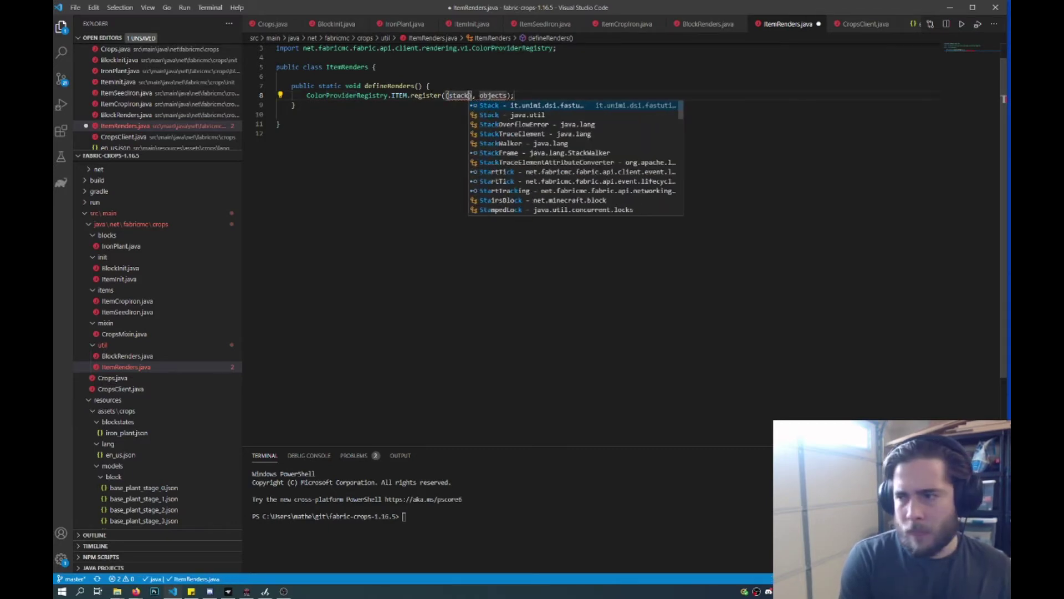
text(,)
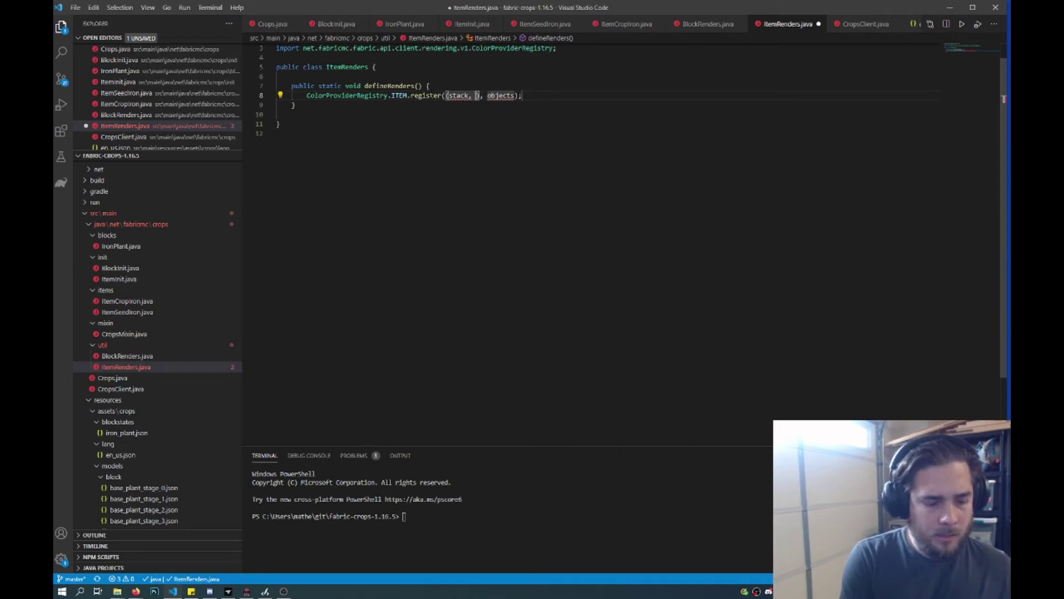
text( tintIn)
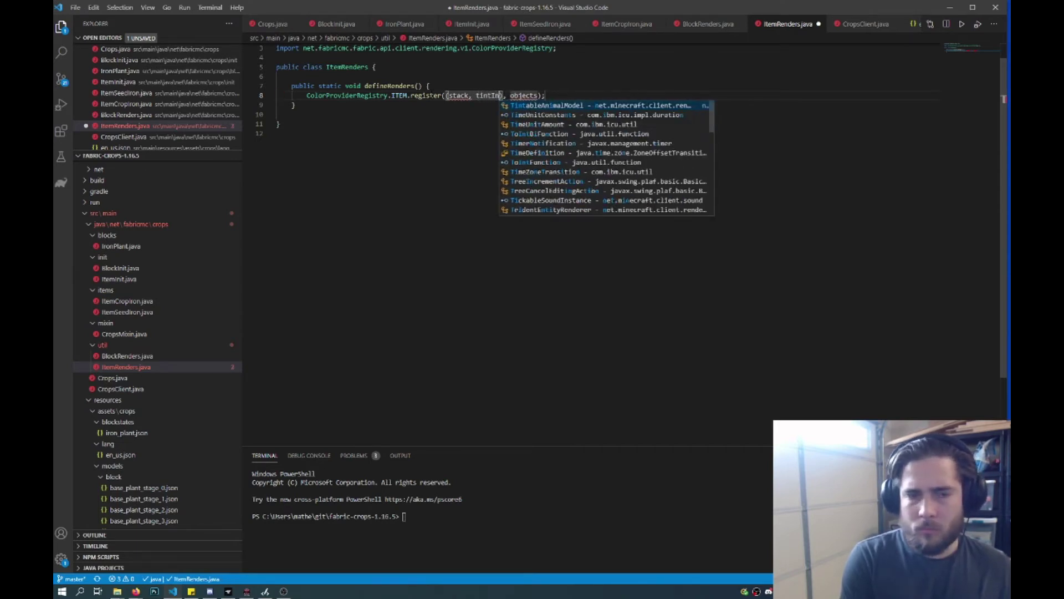
text(dex) -> 0xa0a5a9)
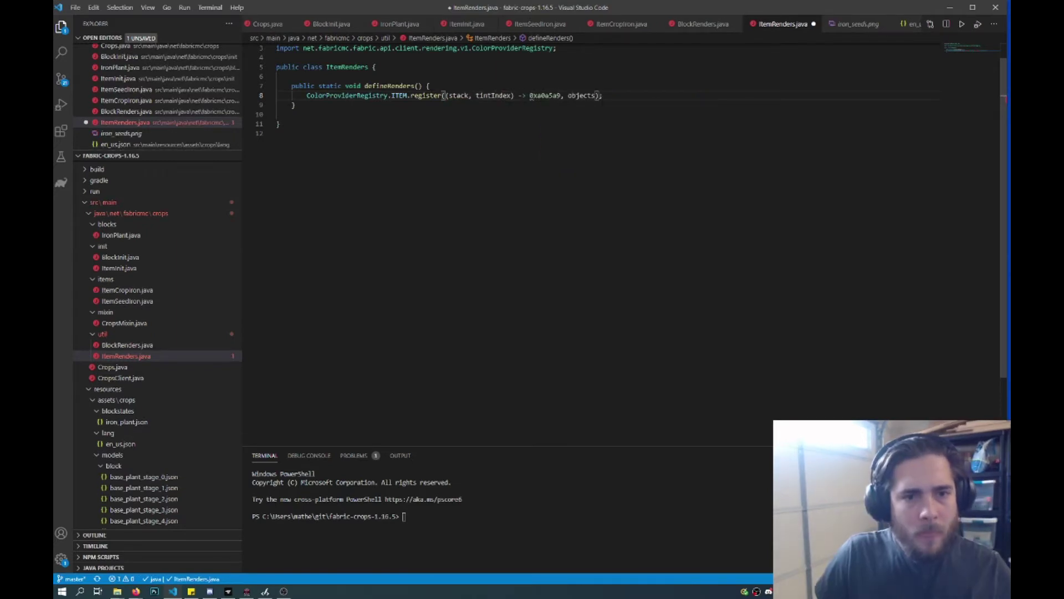
double_click(595, 95)
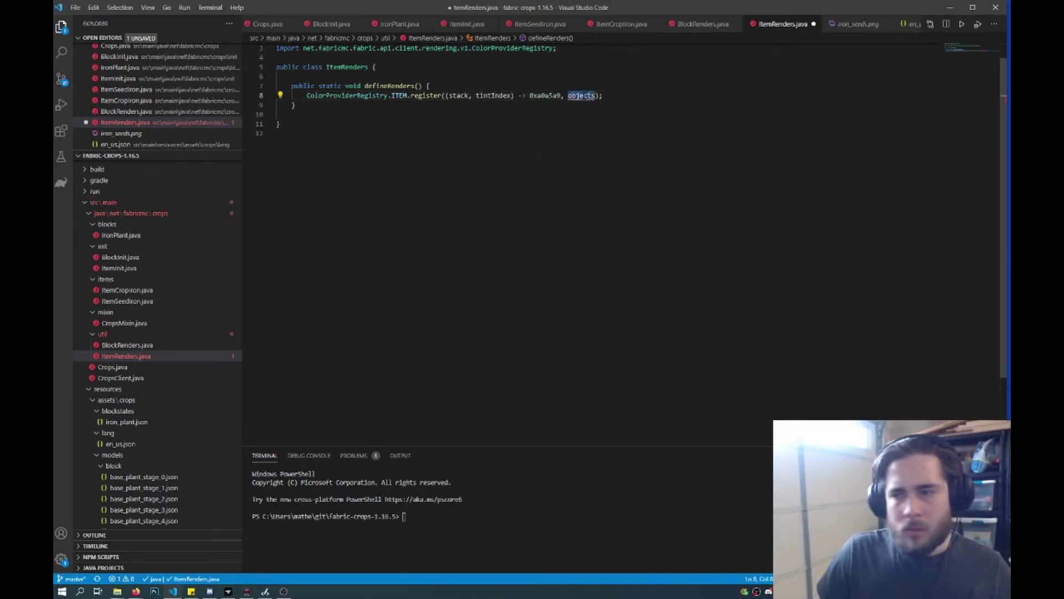
mouse_move(582, 96)
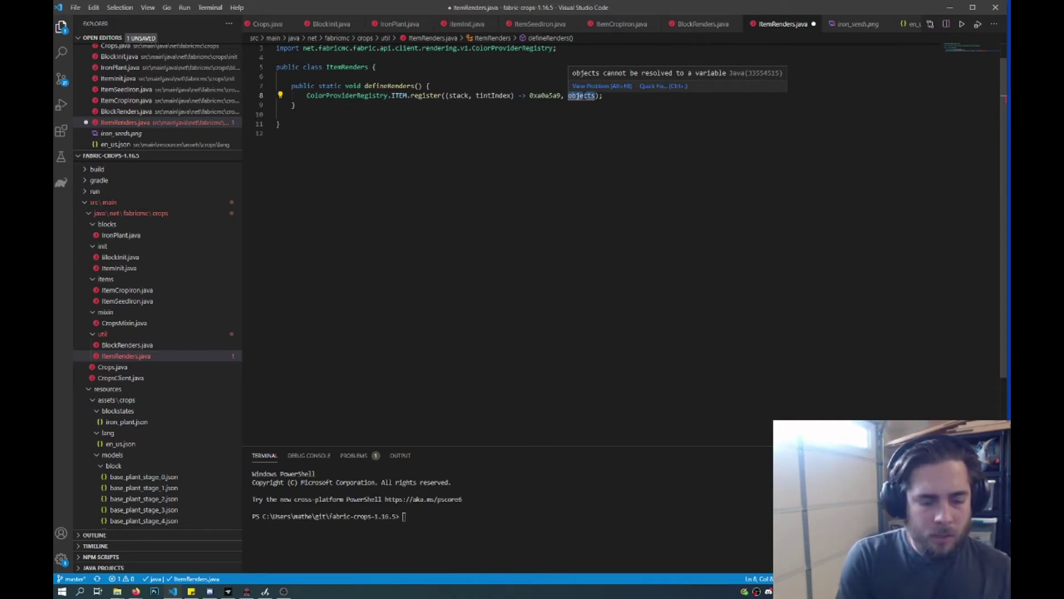
text(Item)
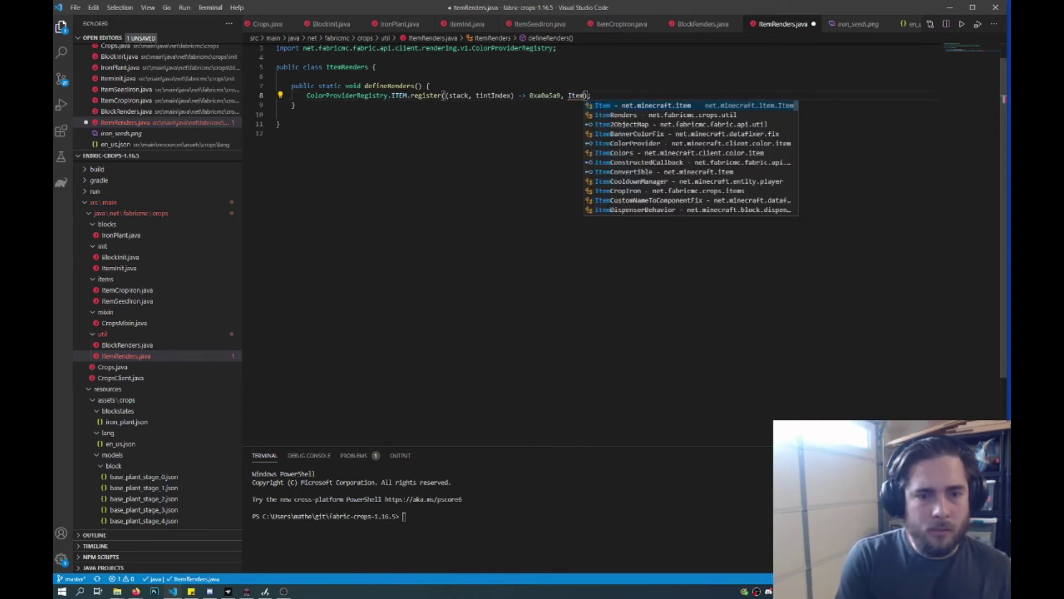
text(Init)
key(Escape)
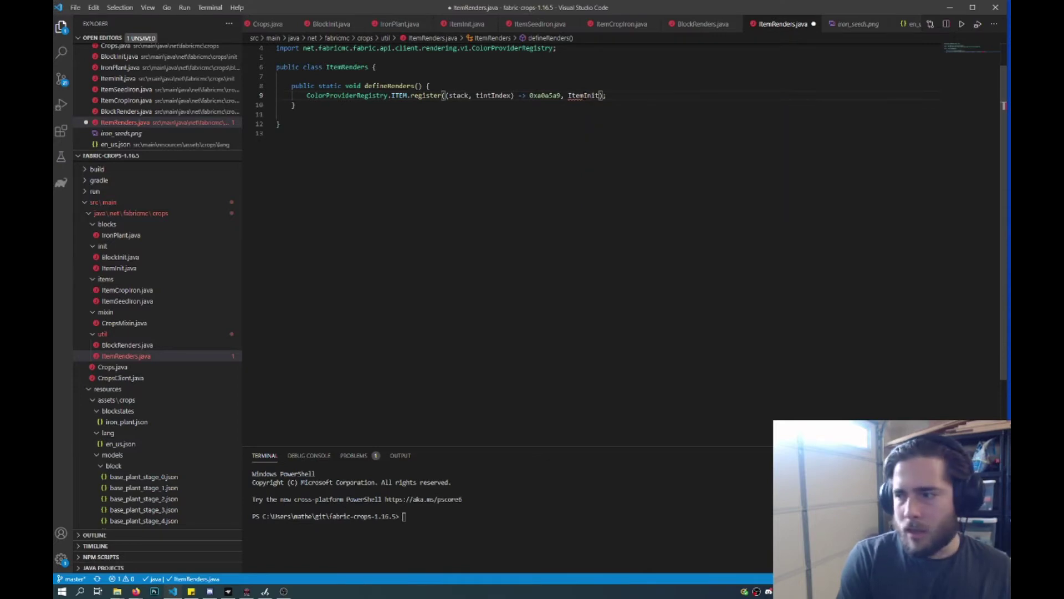
text(.)
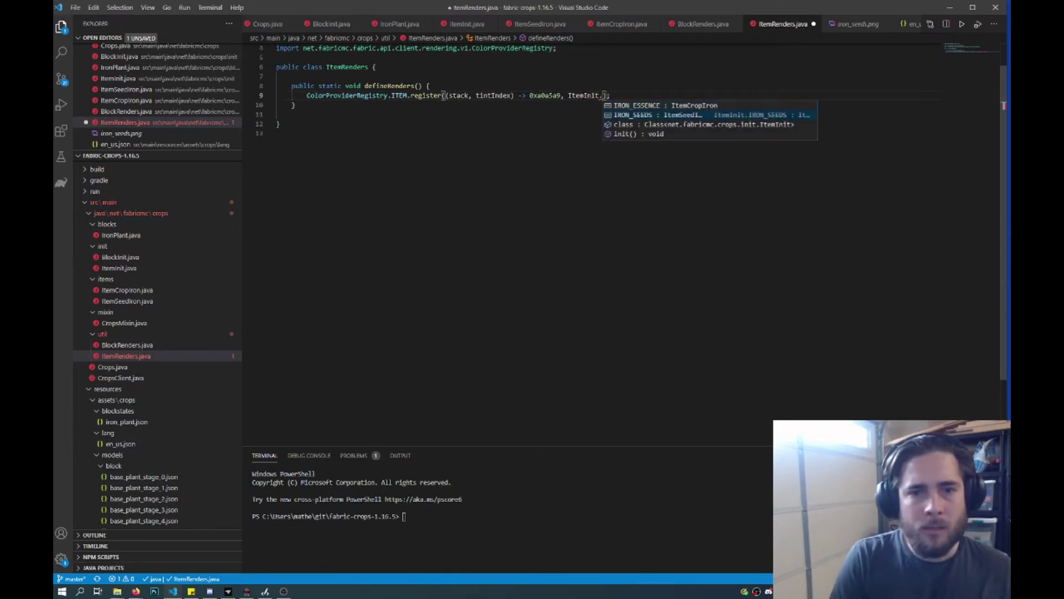
key(Return)
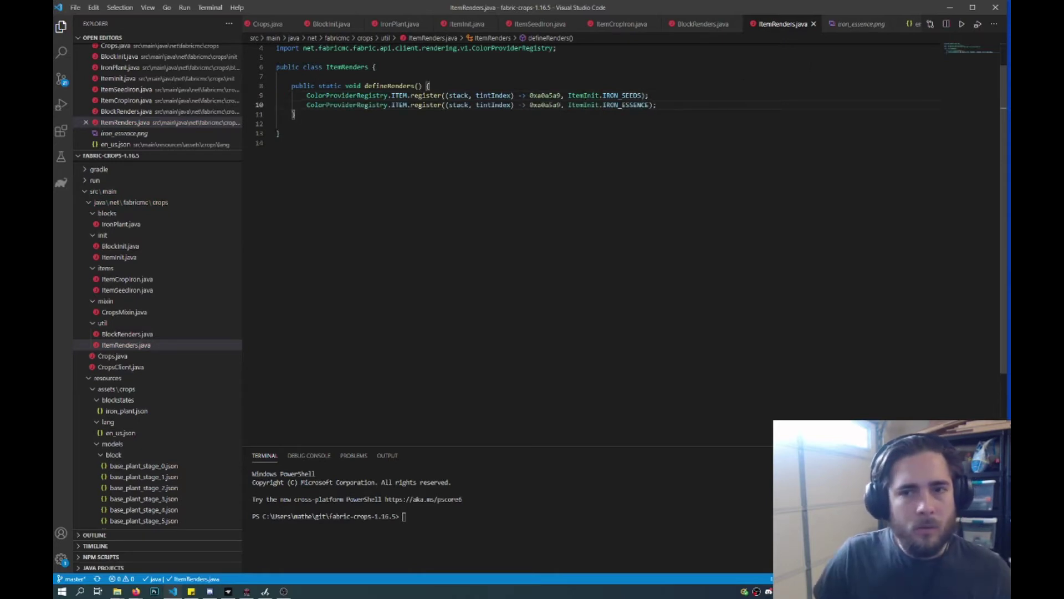
click(861, 24)
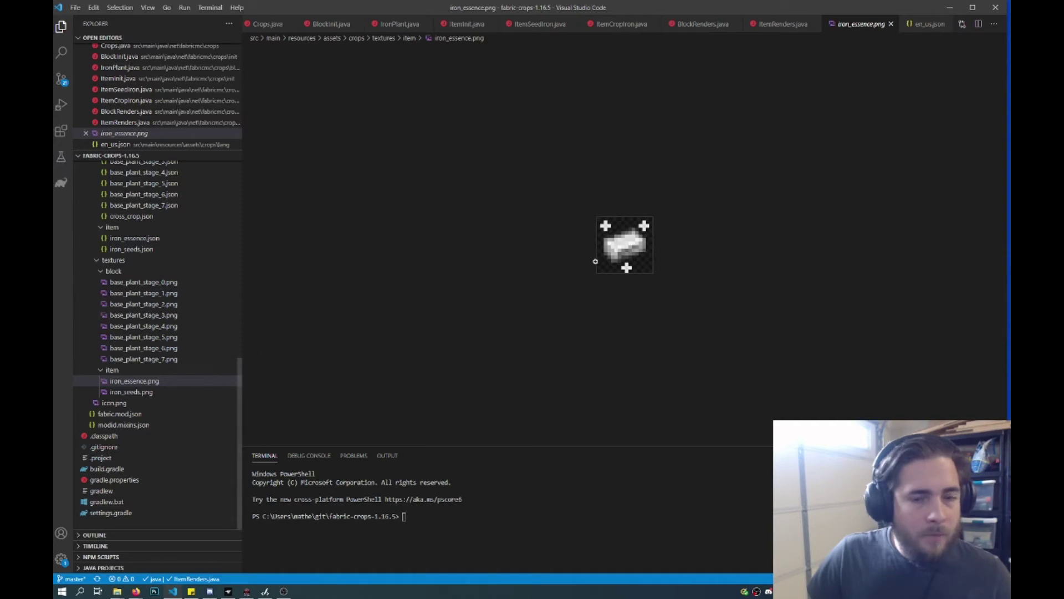
Preview the iron_seeds.png and iron_essence.png textures, then return to ItemRenders.java
click(151, 392)
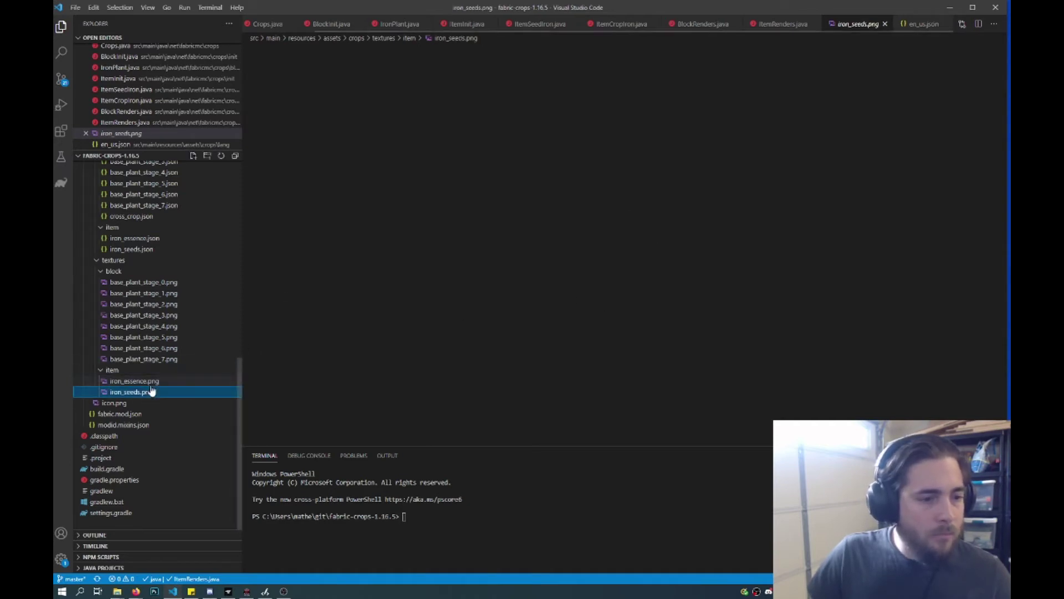
key(Up)
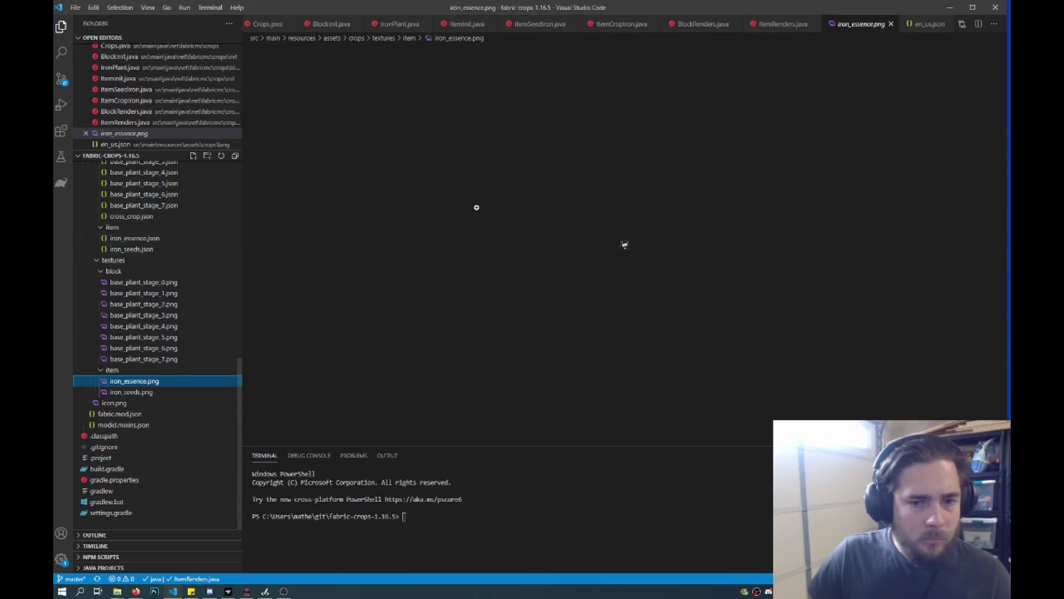
click(782, 25)
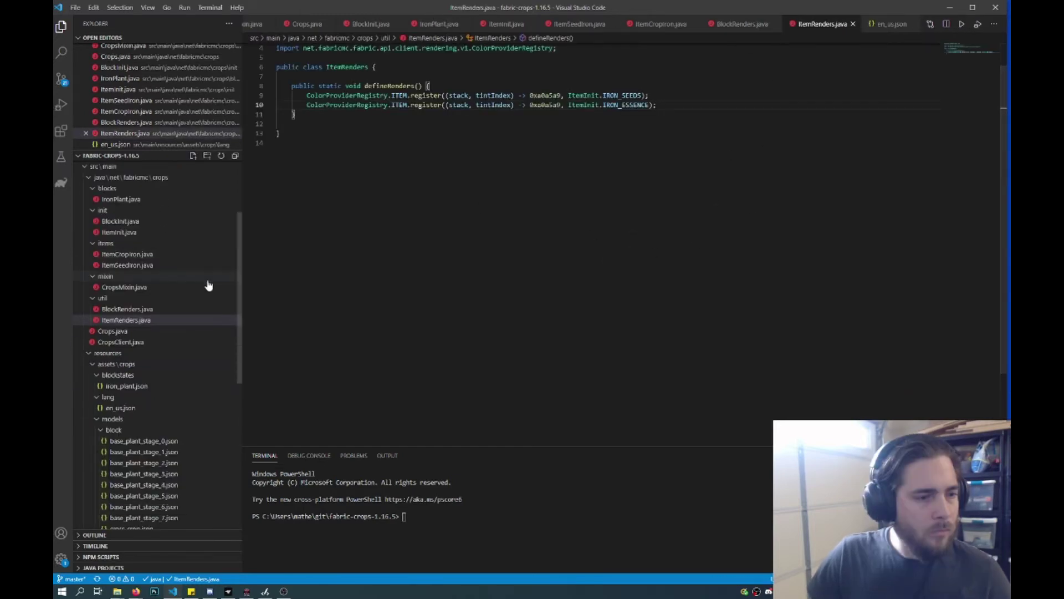
Add ItemRenders.defineRenders() below BlockRenders.defineRenders() in CropsClient.java
click(121, 342)
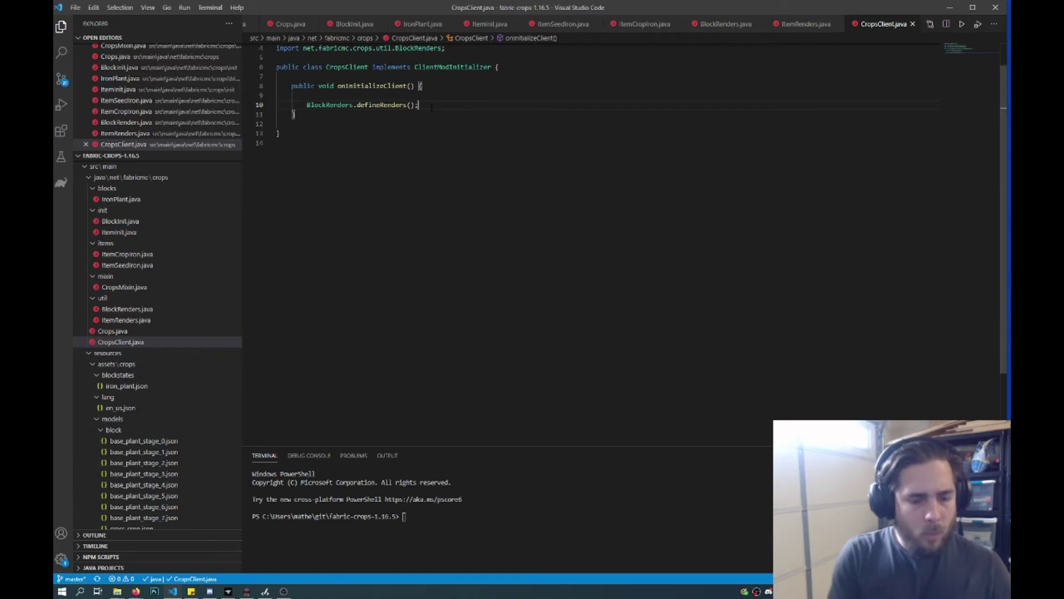
key(Return)
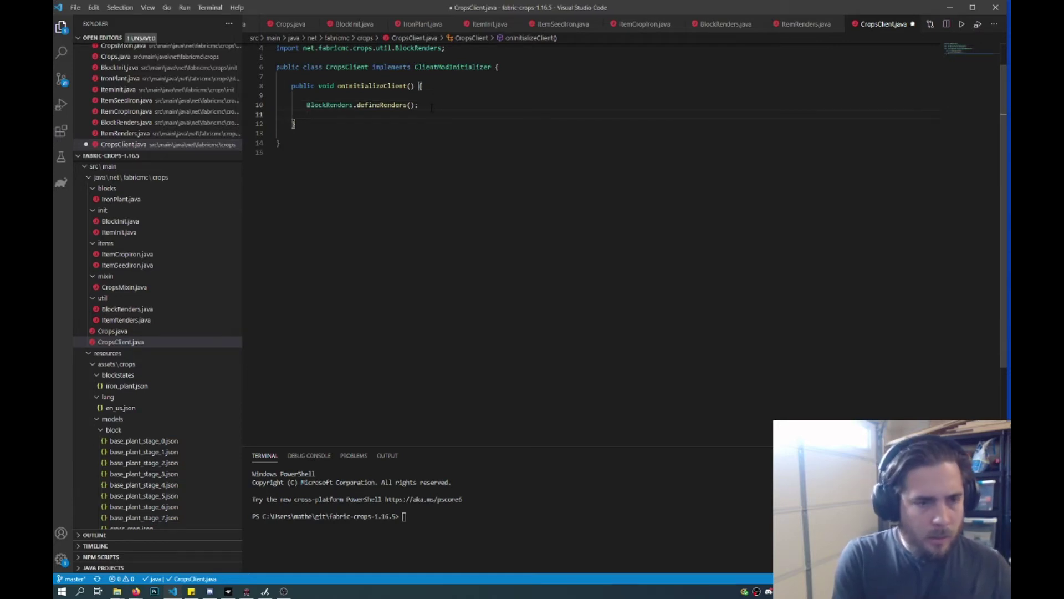
text(Item)
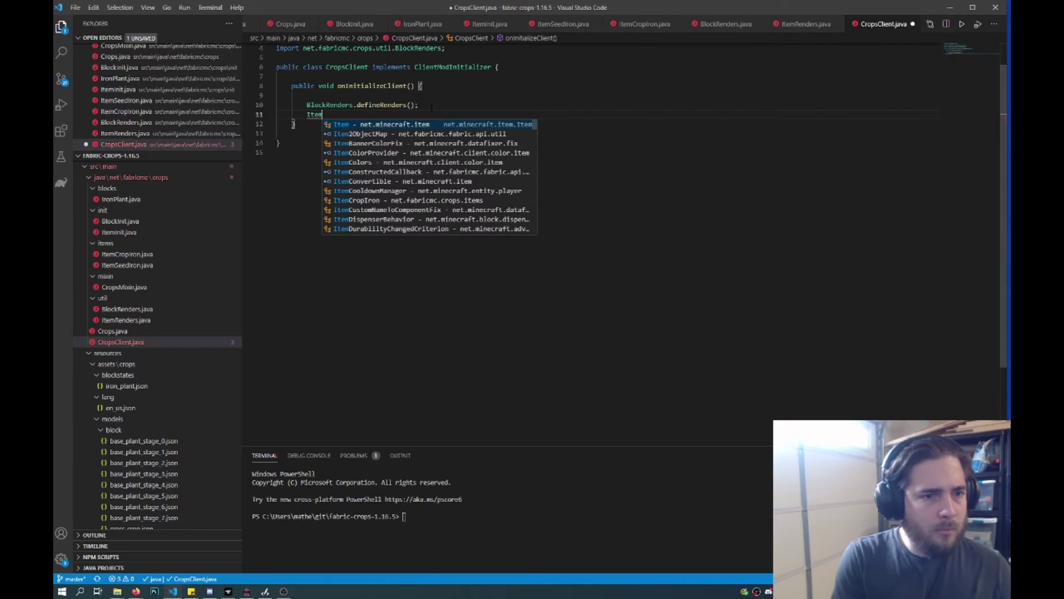
text(R)
key(Down)
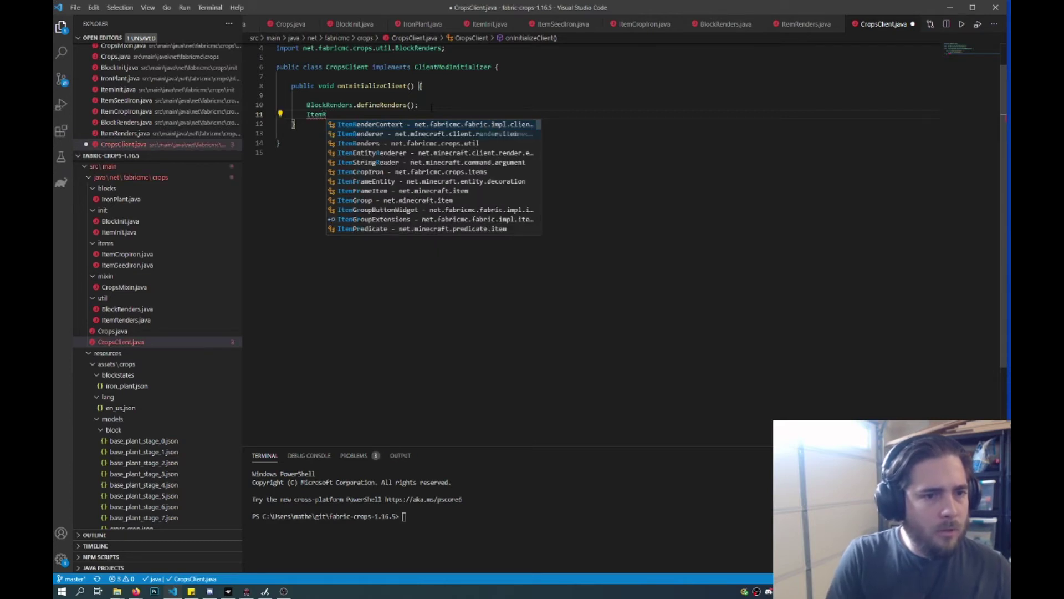
key(Down)
key(Return)
text(.)
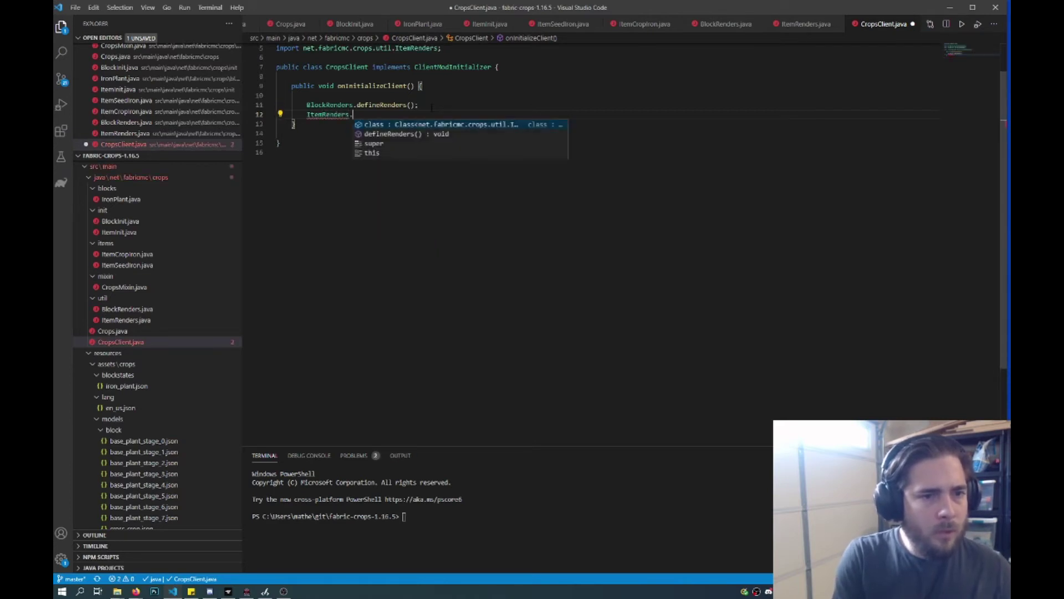
text(d)
click(119, 232)
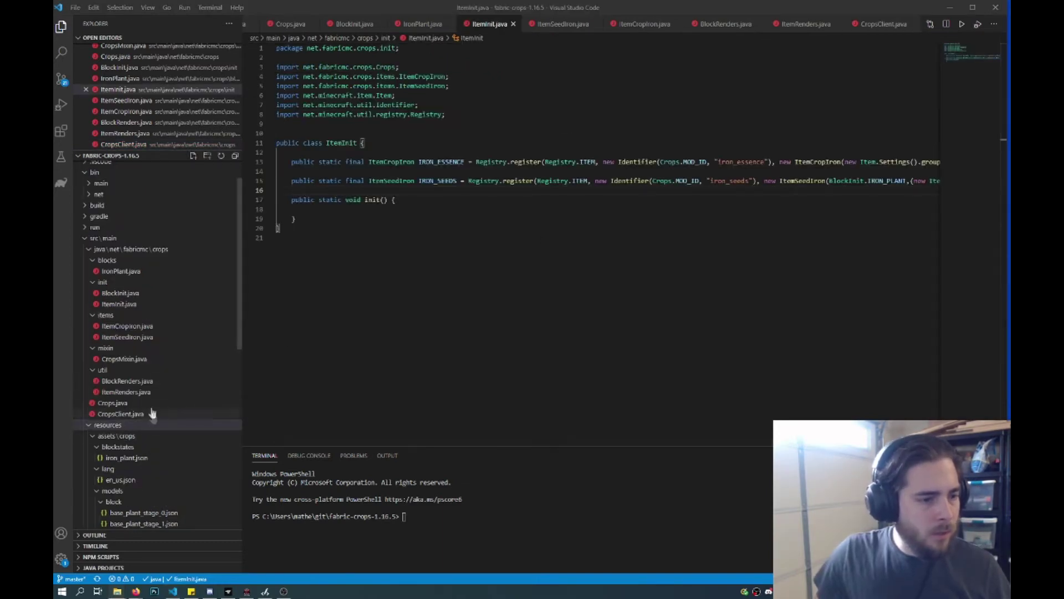
scroll(125, 416, down, 2)
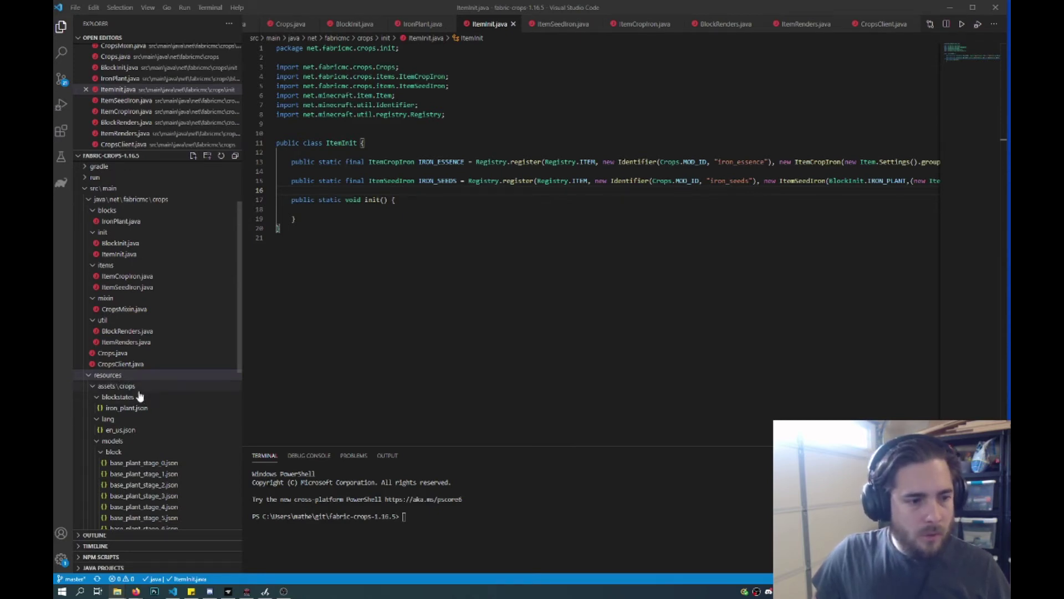
scroll(139, 399, down, 2)
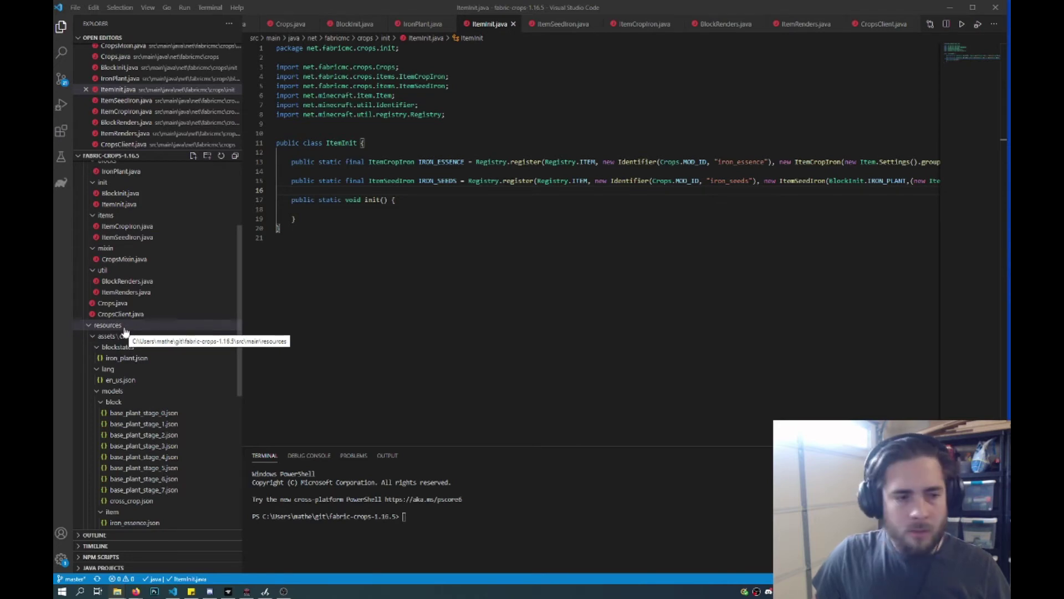
Create a data folder under resources with a crops folder inside it
click(143, 391)
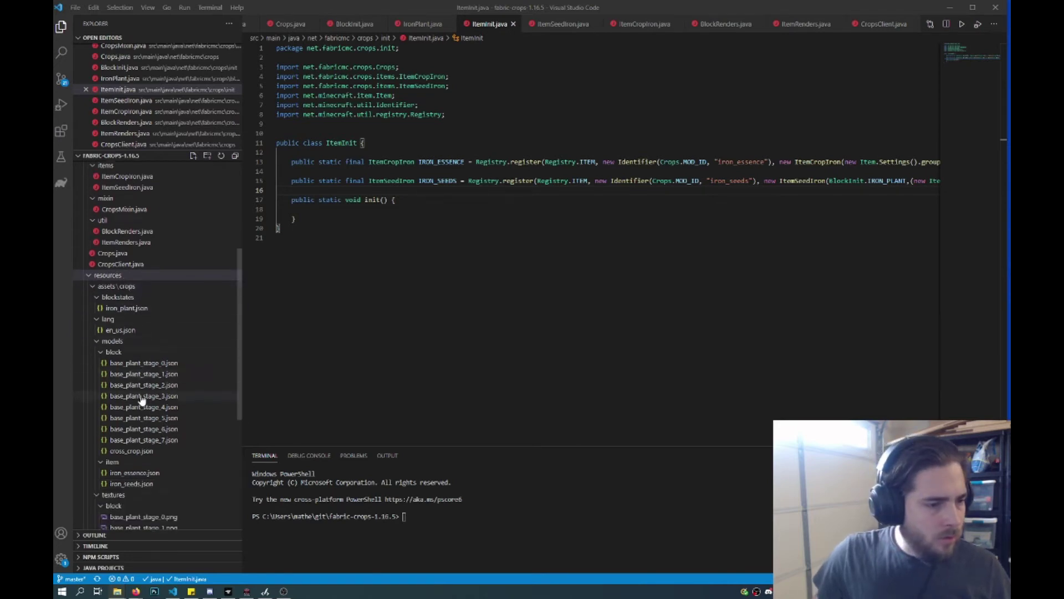
click(116, 341)
click(109, 426)
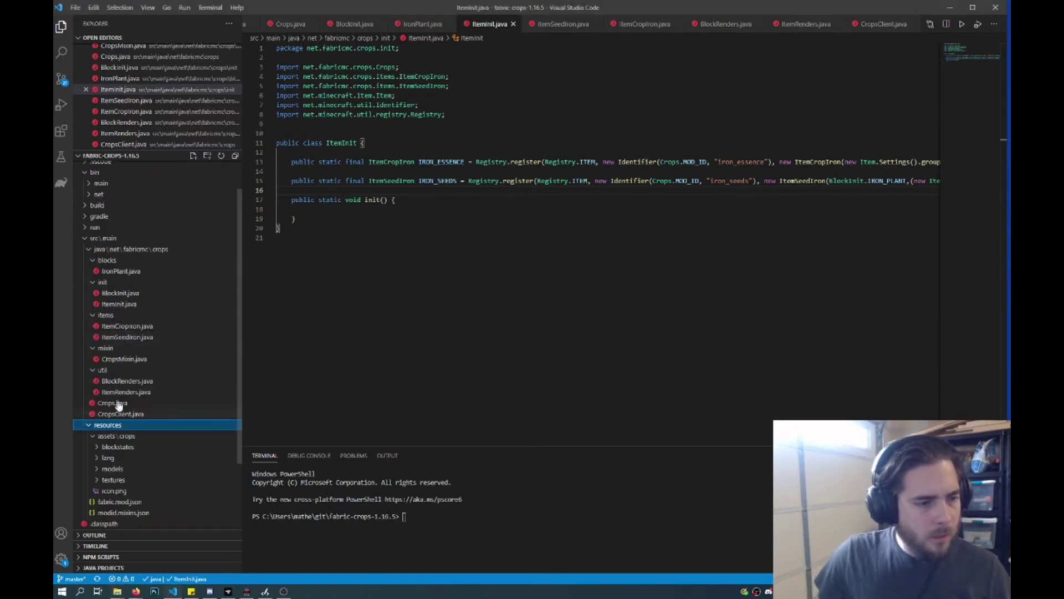
right_click(108, 427)
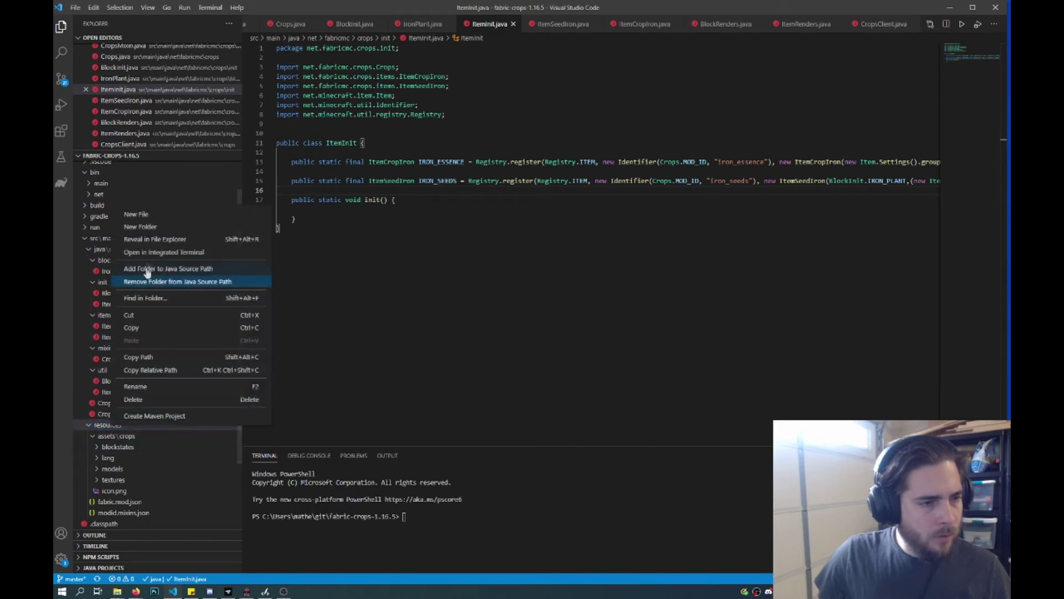
click(154, 232)
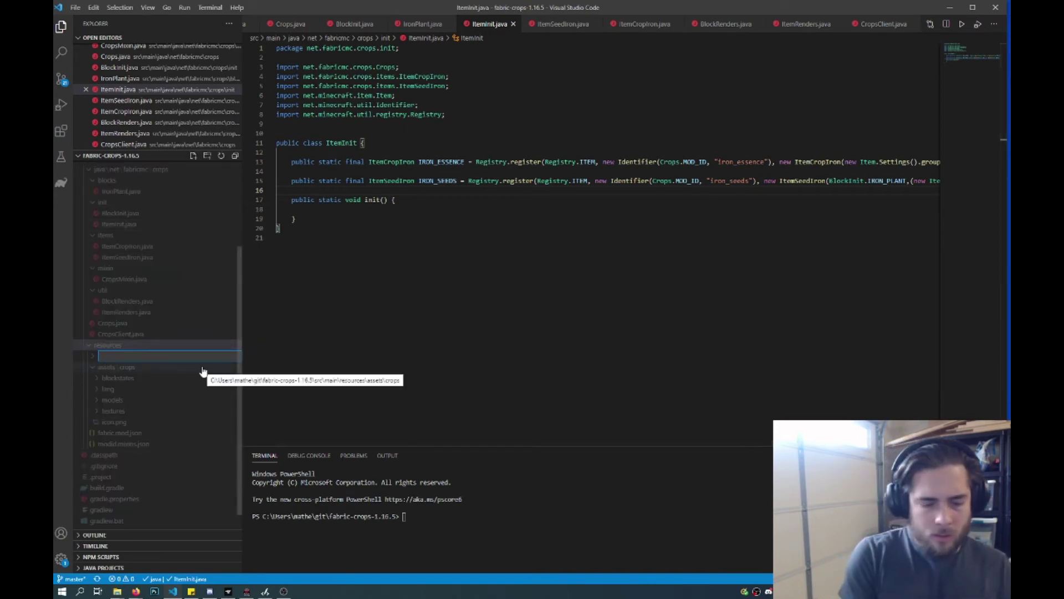
text(data)
key(Return)
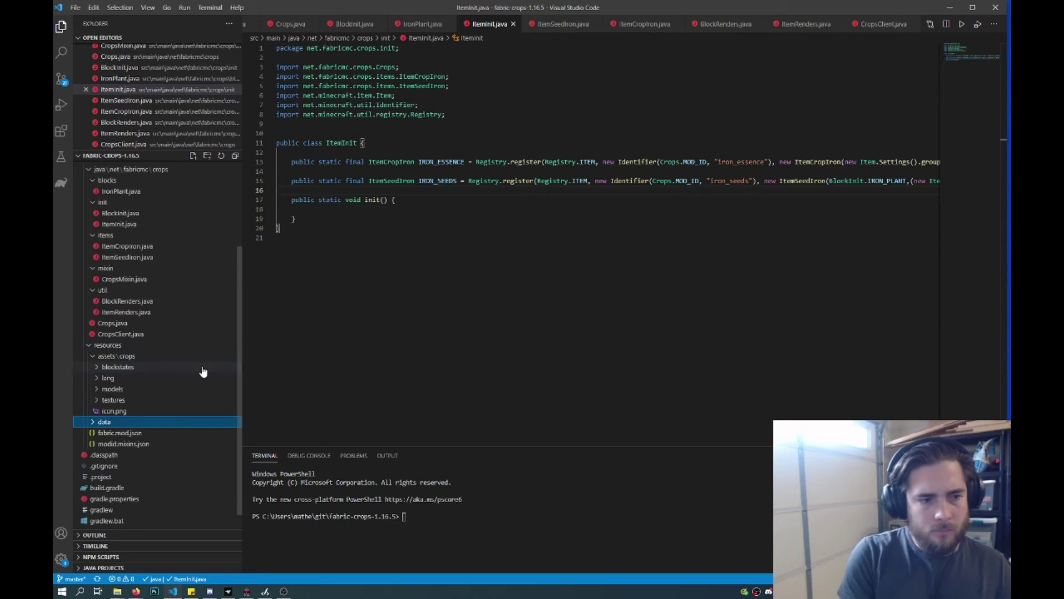
right_click(104, 403)
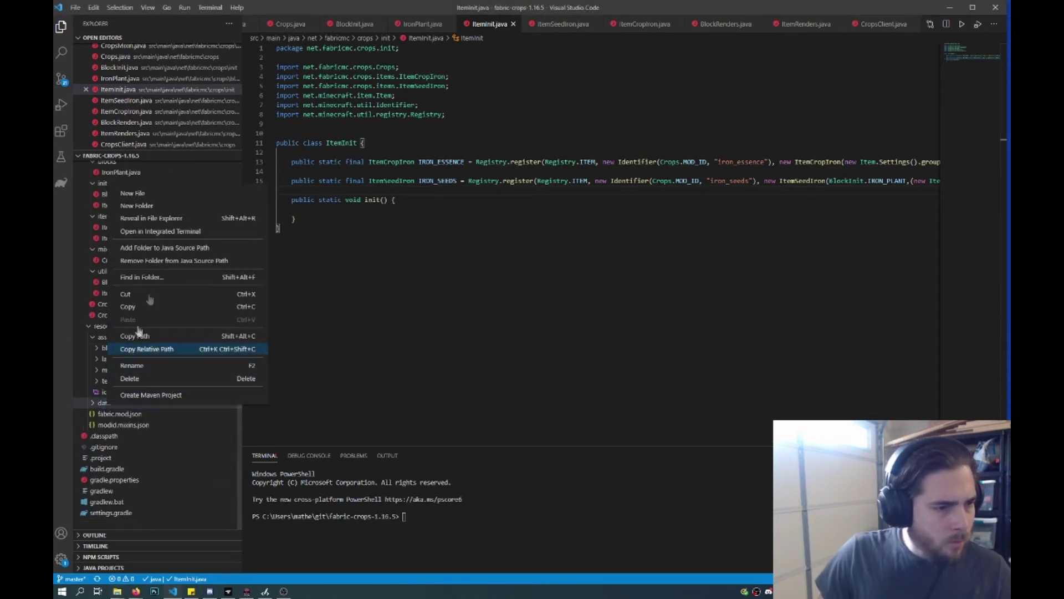
click(154, 205)
text(crops)
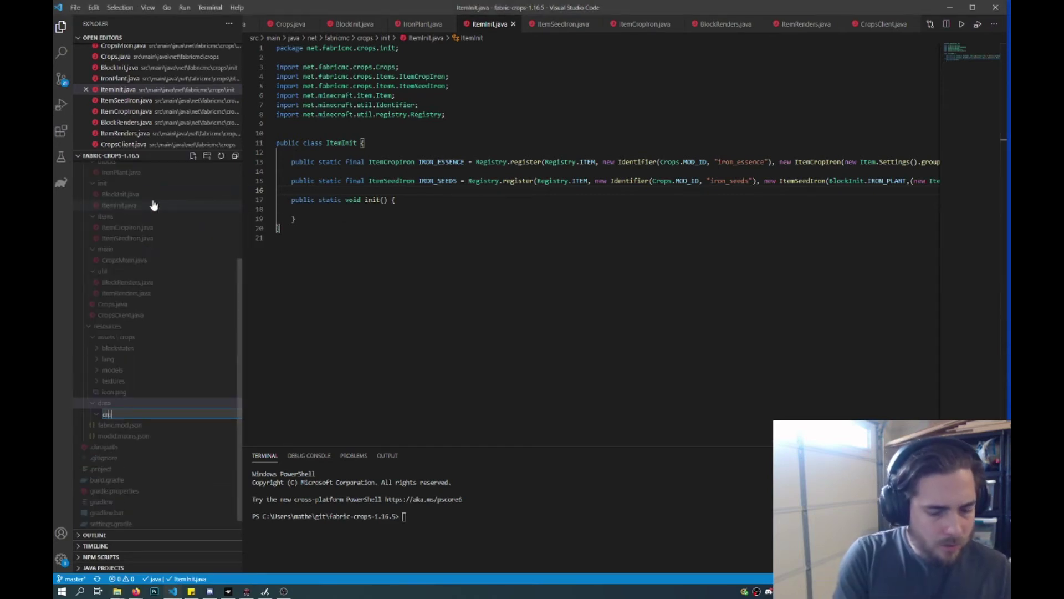
key(Return)
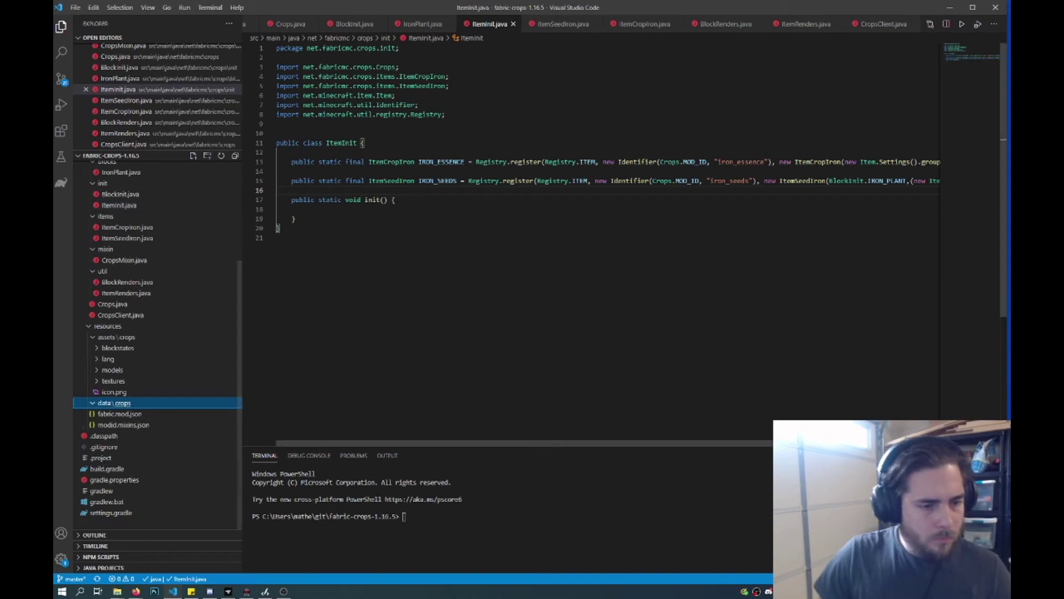
Add loot_tables and recipes subfolders inside data/crops
key(alt+Tab)
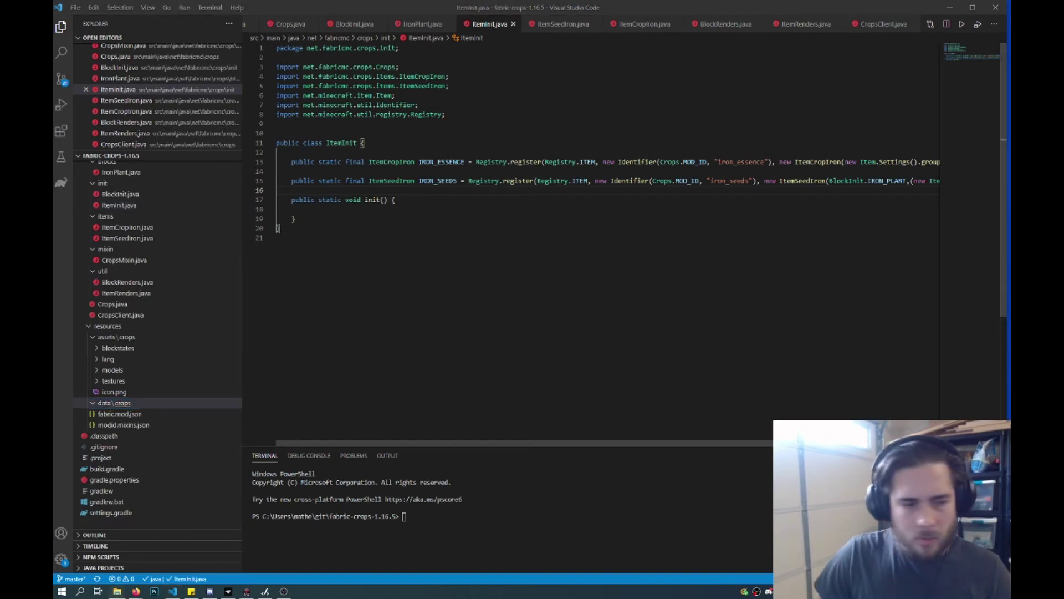
right_click(126, 405)
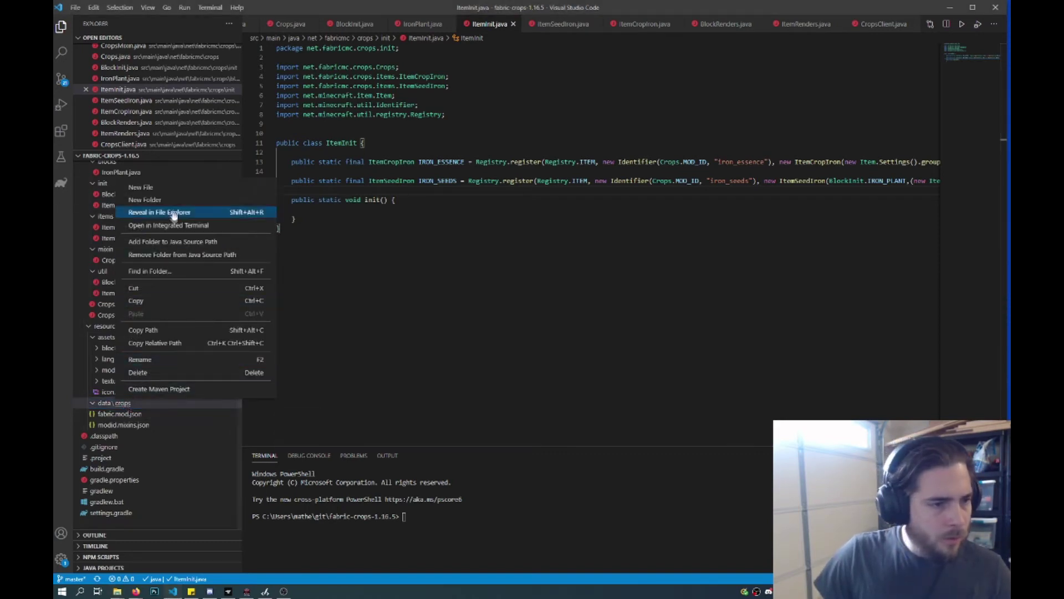
click(171, 201)
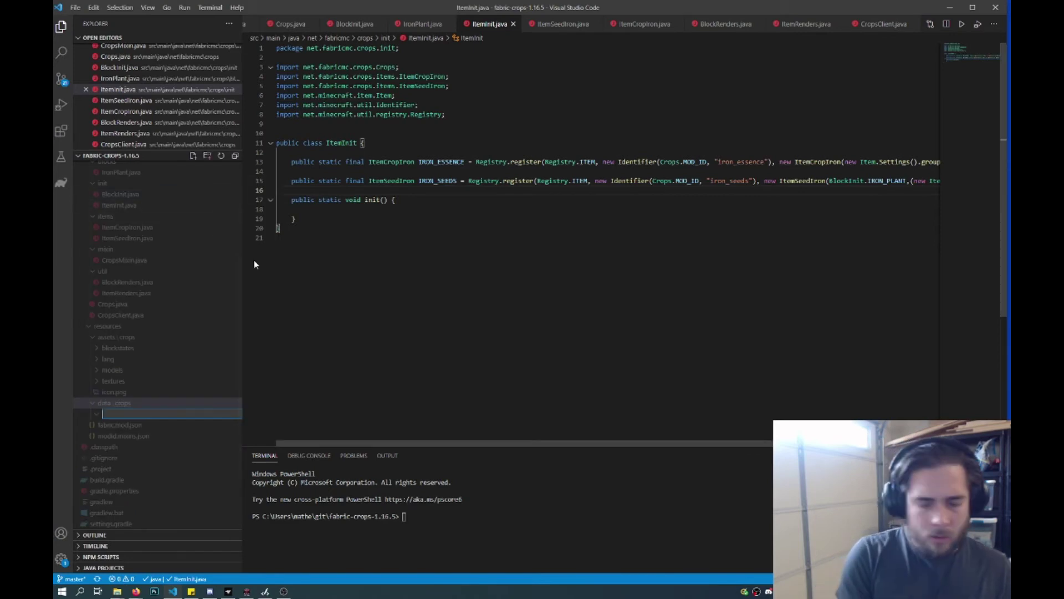
text(loot_tabl)
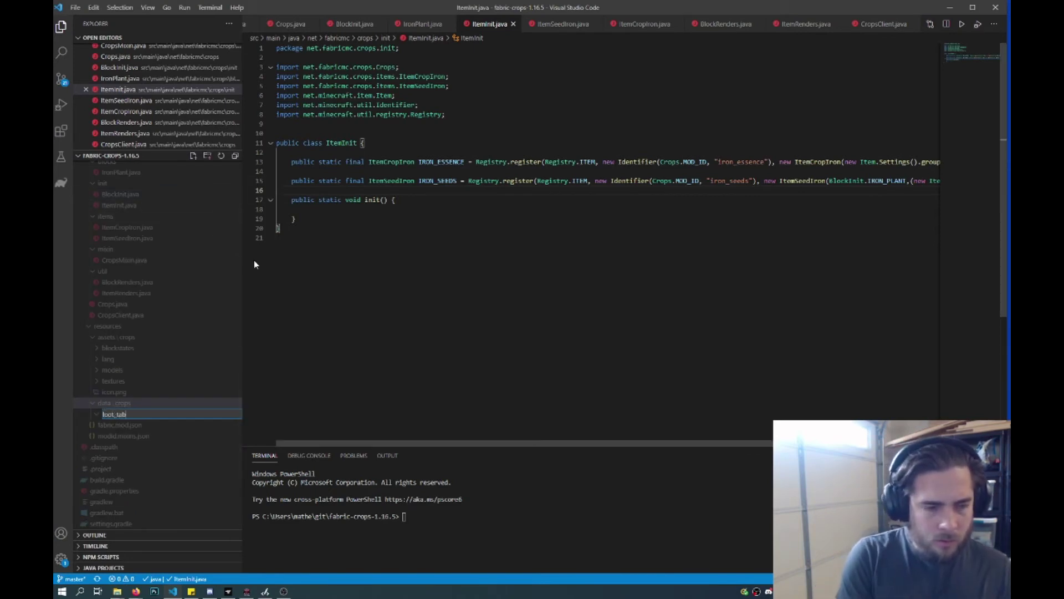
text(es)
key(Return)
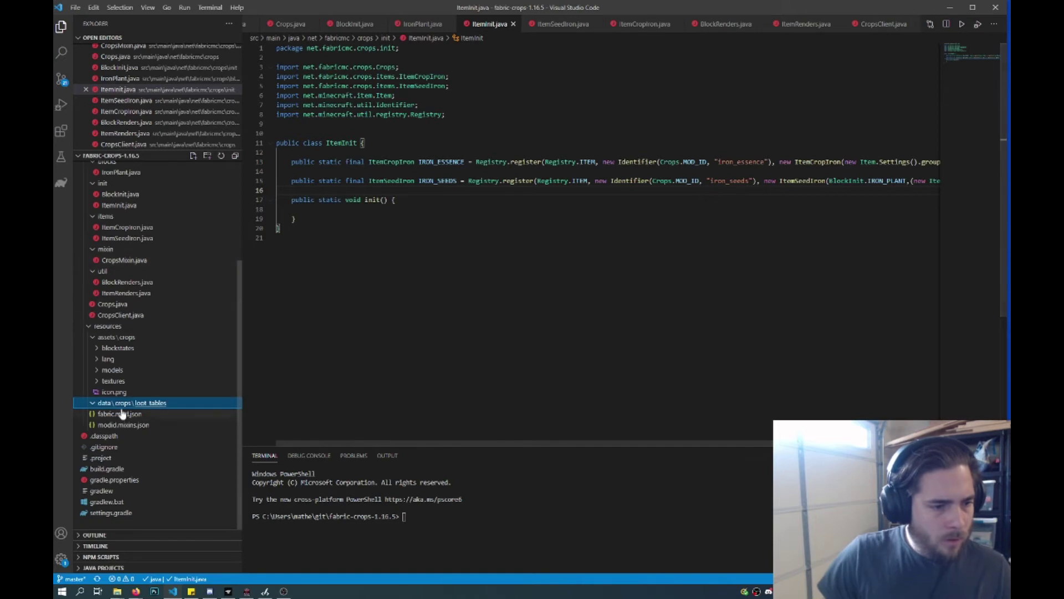
right_click(117, 405)
click(172, 207)
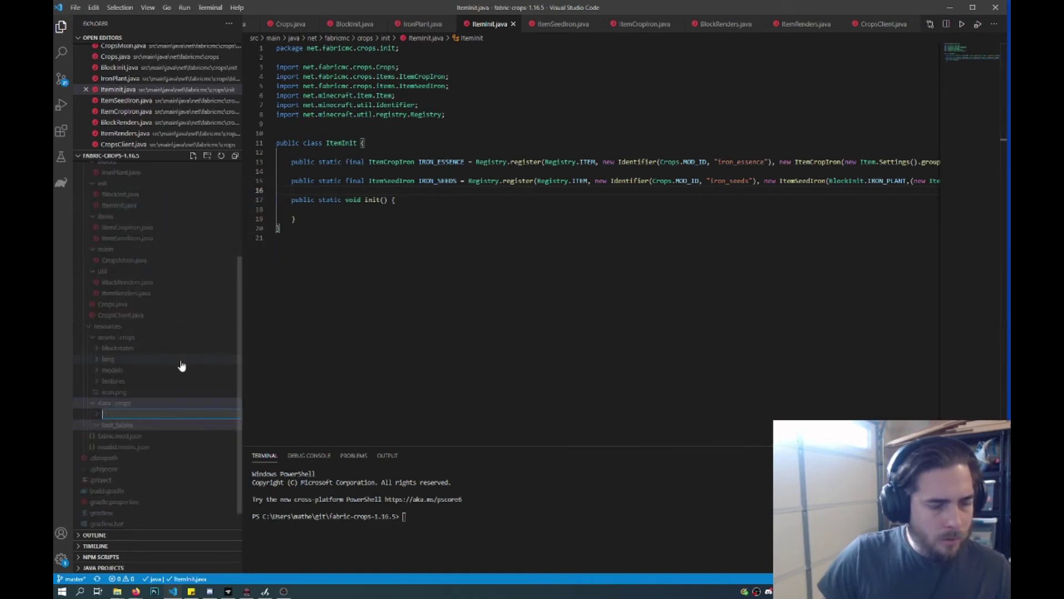
text(recipes)
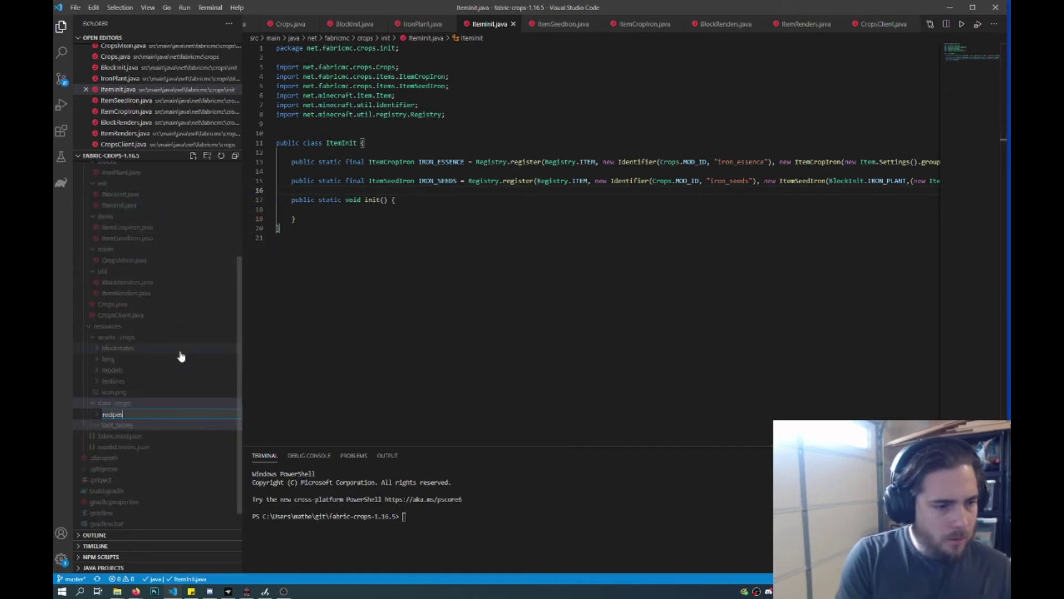
key(Return)
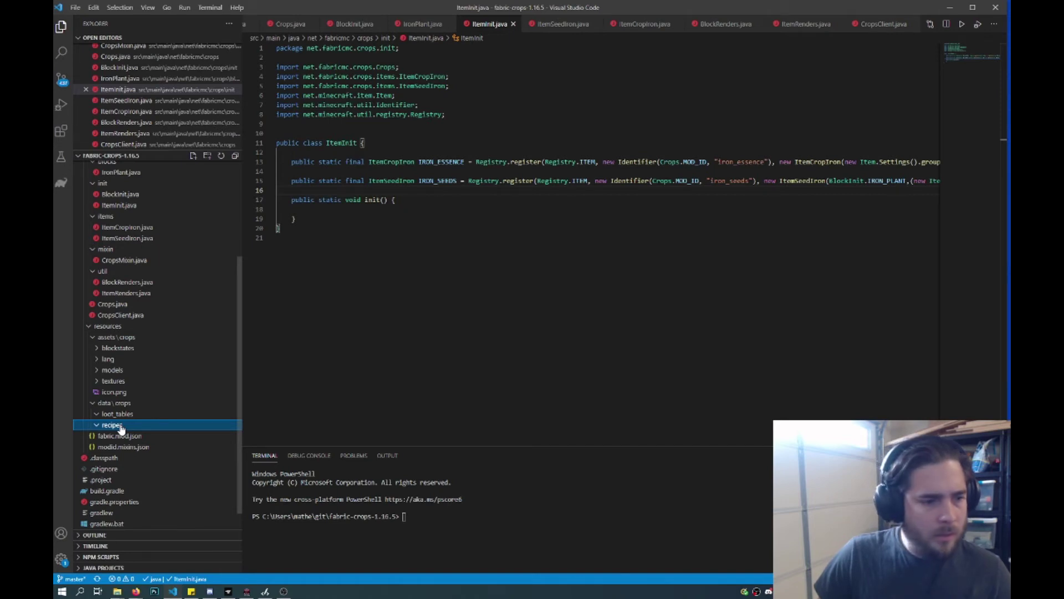
right_click(120, 425)
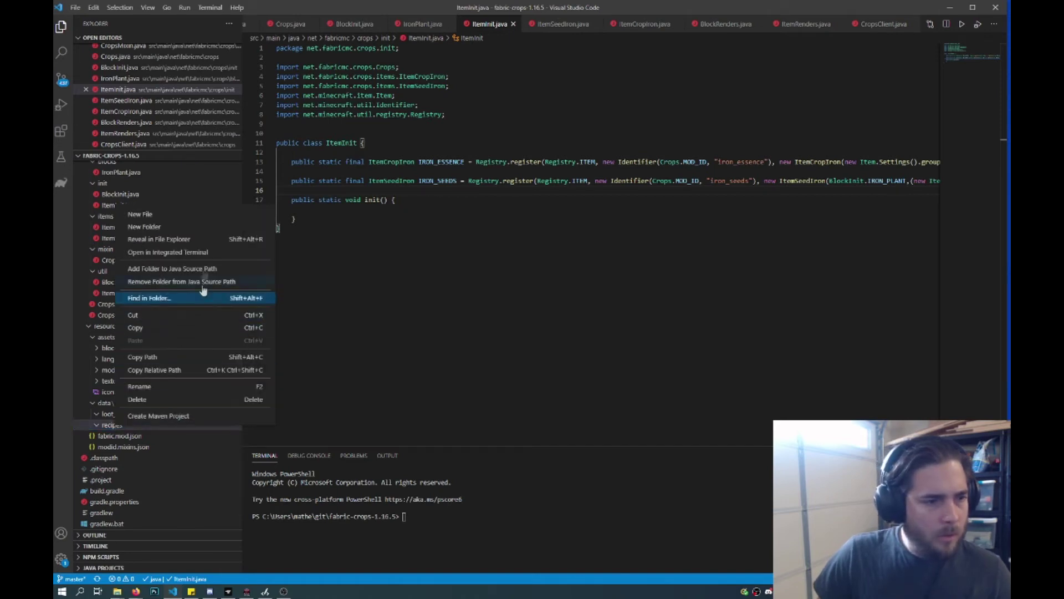
Create iron_essence_to_ingot.json in recipes and paste the shaped crafting recipe into it
click(140, 214)
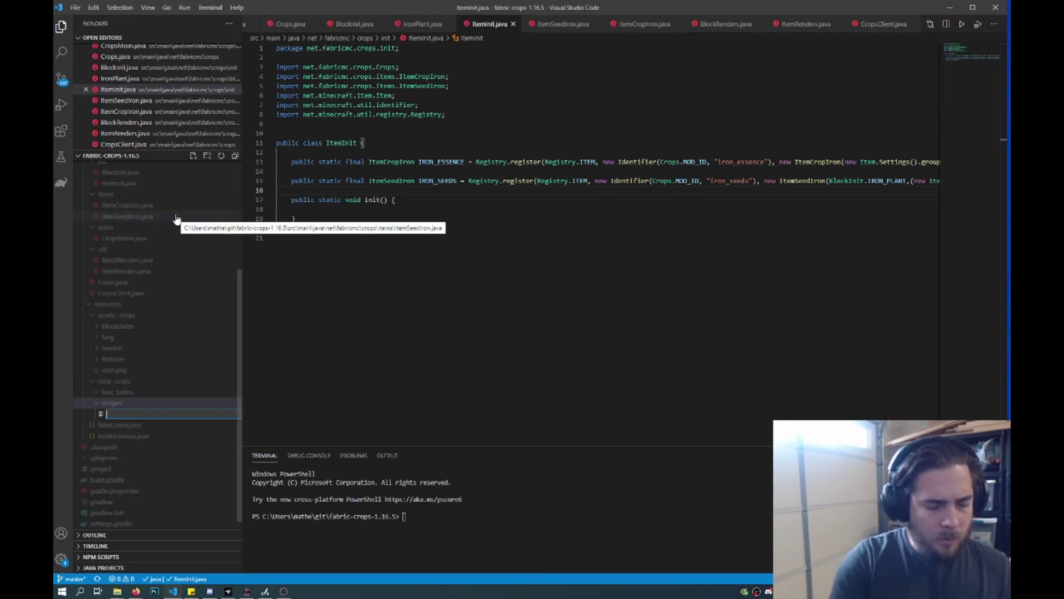
text(iron)
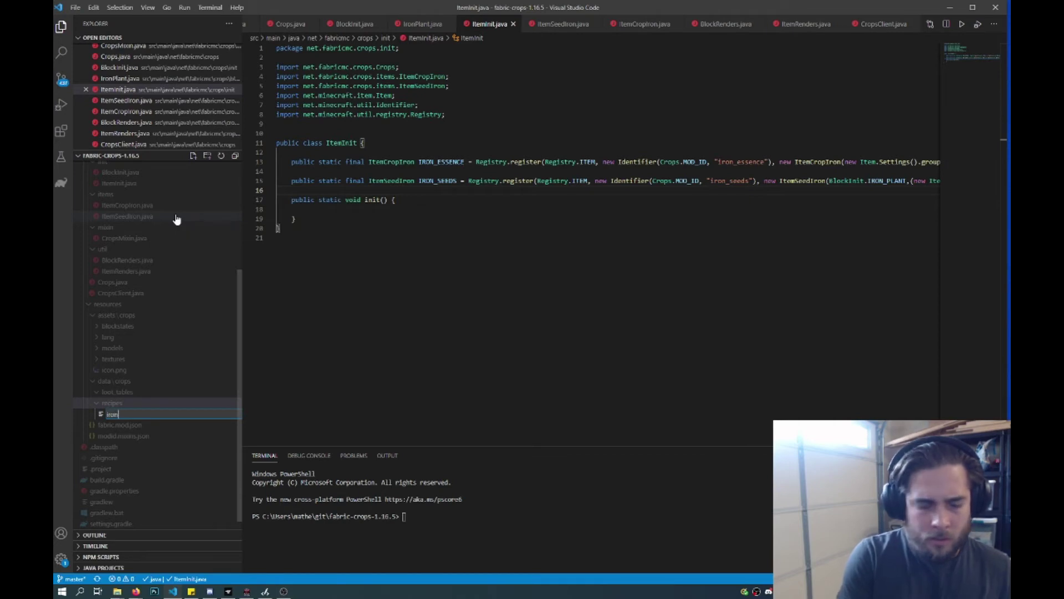
text(_essence)
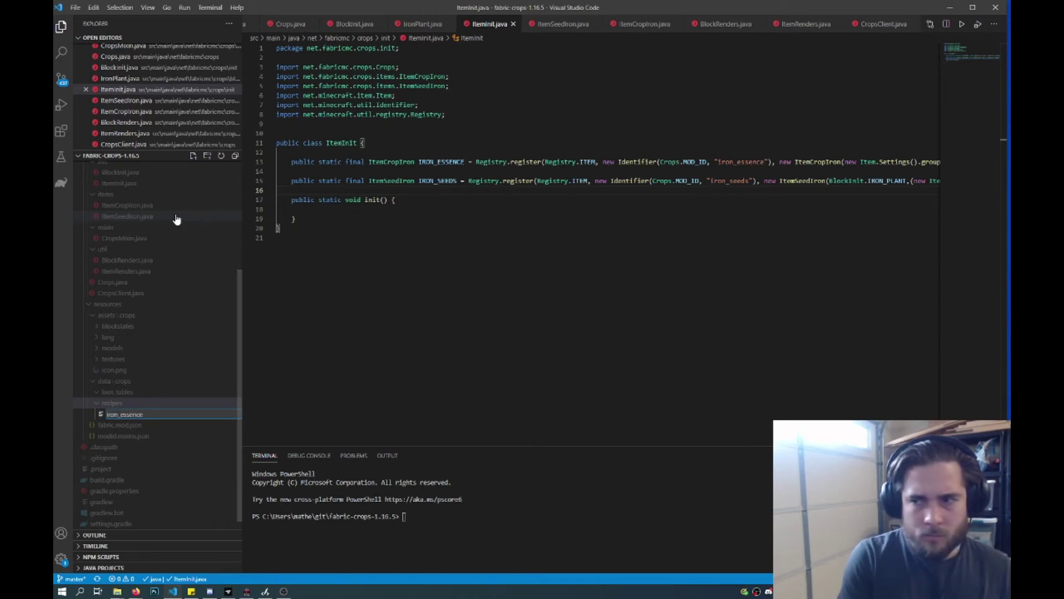
text(_to_ing)
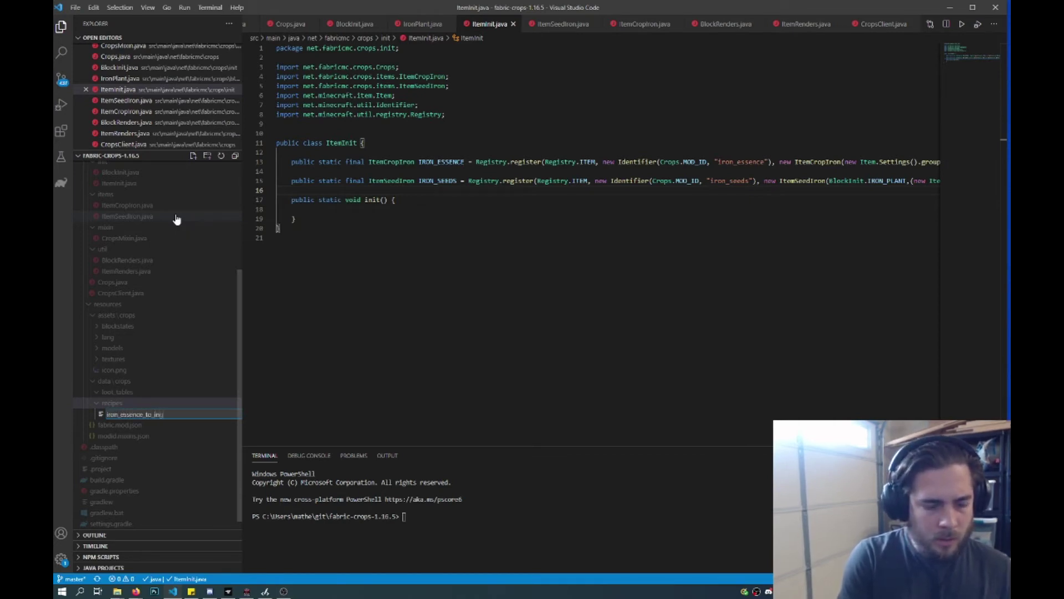
text(ot.json)
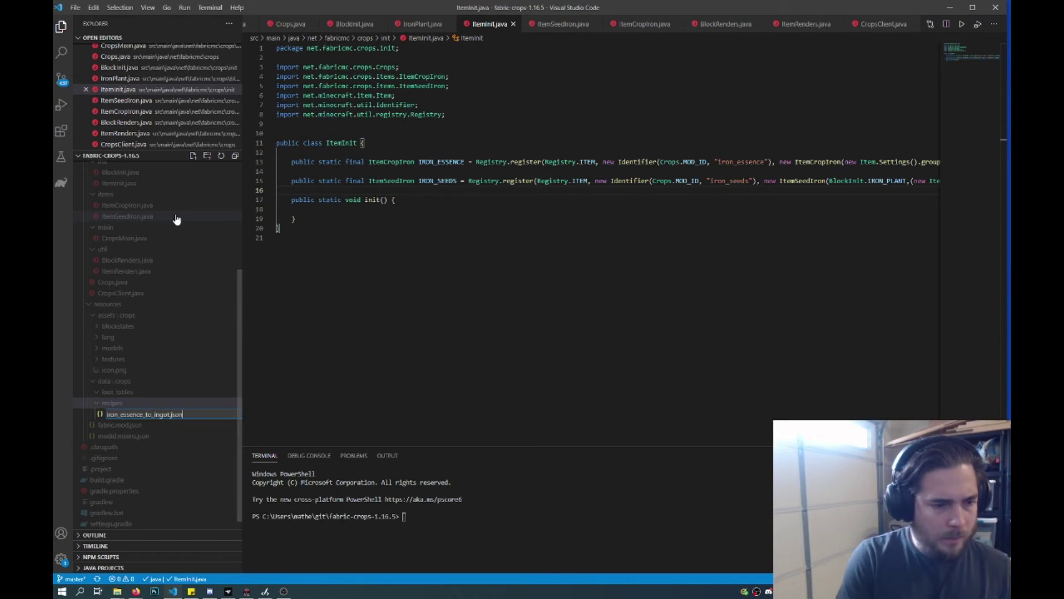
key(Return)
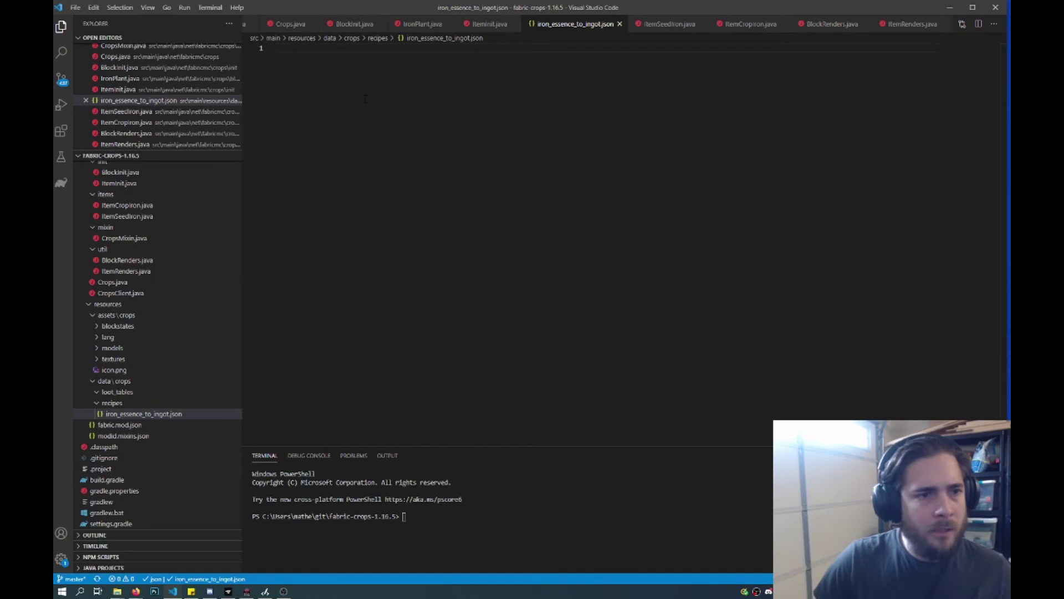
text({     "type": "minecraft:crafting_shaped",     "pattern": [         "###",         "# #",         "###"     ],     "key": {         "#": {             "item": "crops:iron_essence"         }     },     "result": {         "item": "minecraft:iron_ingot",         "count": 1     },     "group": "crops" })
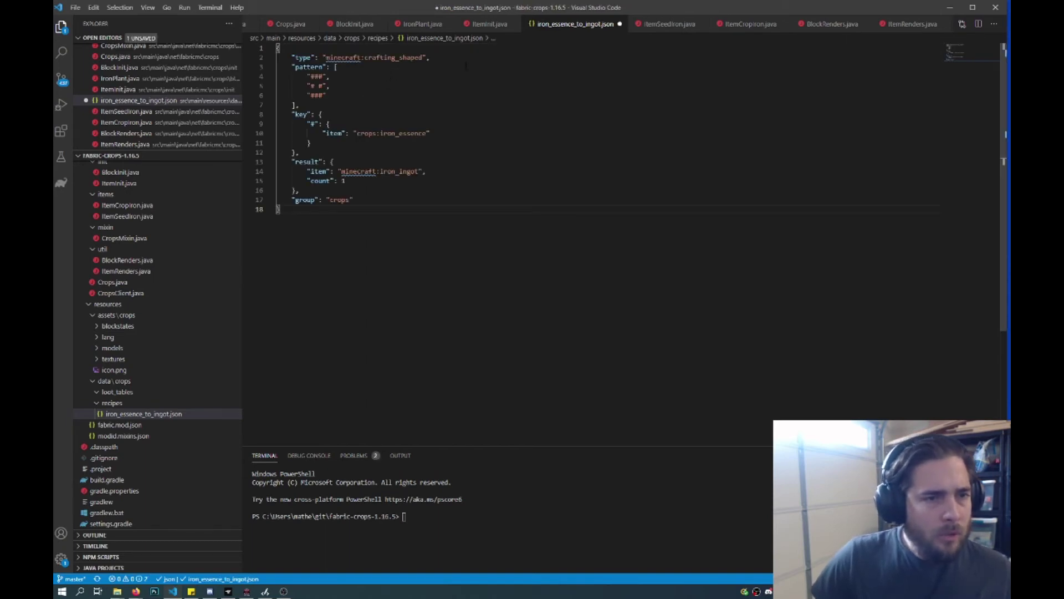
Highlight the crafting_shaped type, the ### pattern rows and the # key
click(431, 57)
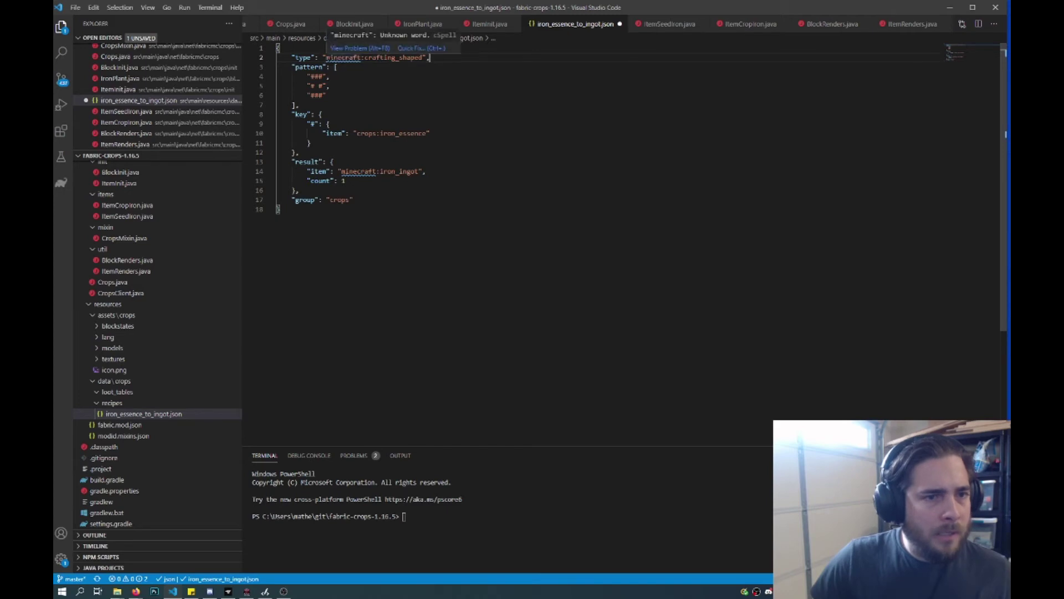
drag(326, 57, 415, 57)
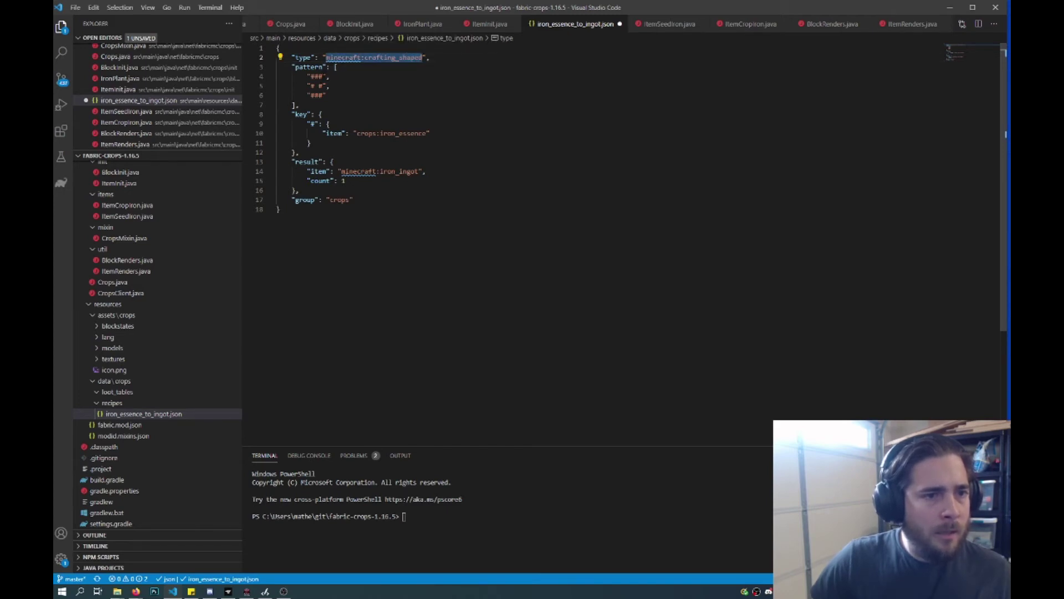
drag(310, 76, 322, 76)
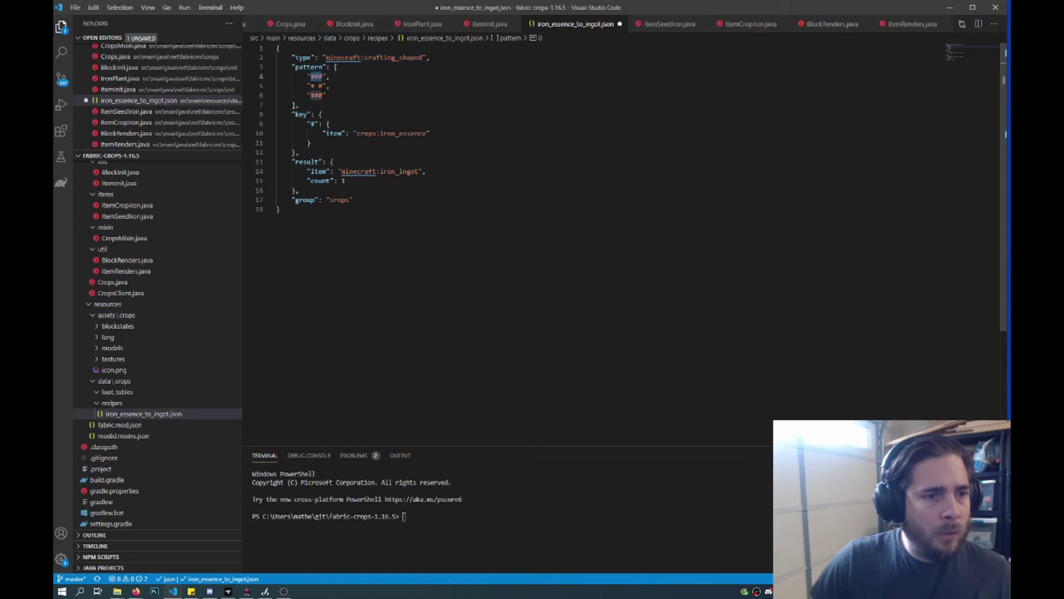
click(327, 96)
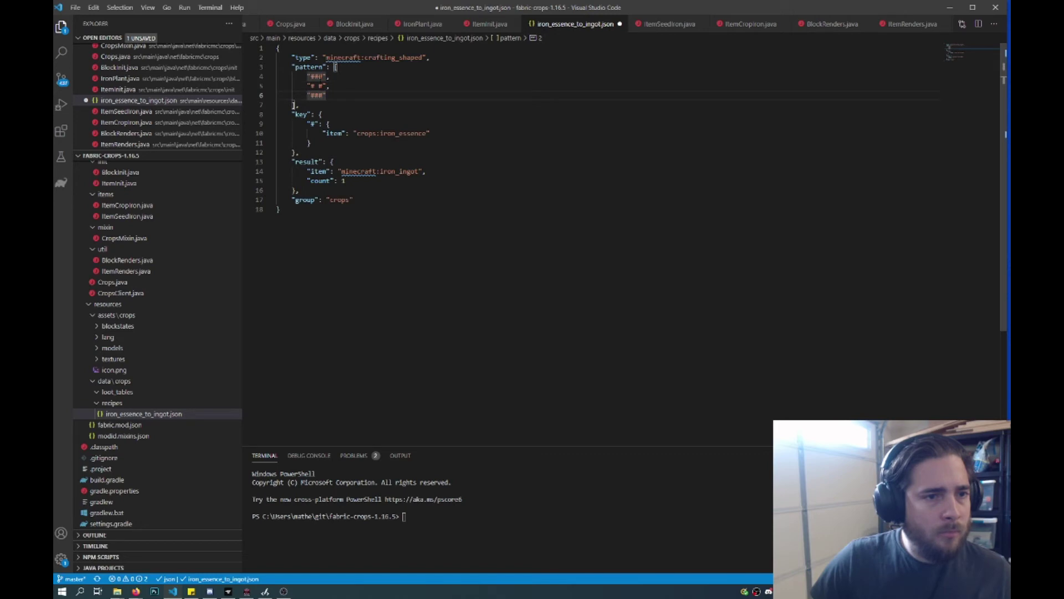
drag(310, 76, 322, 76)
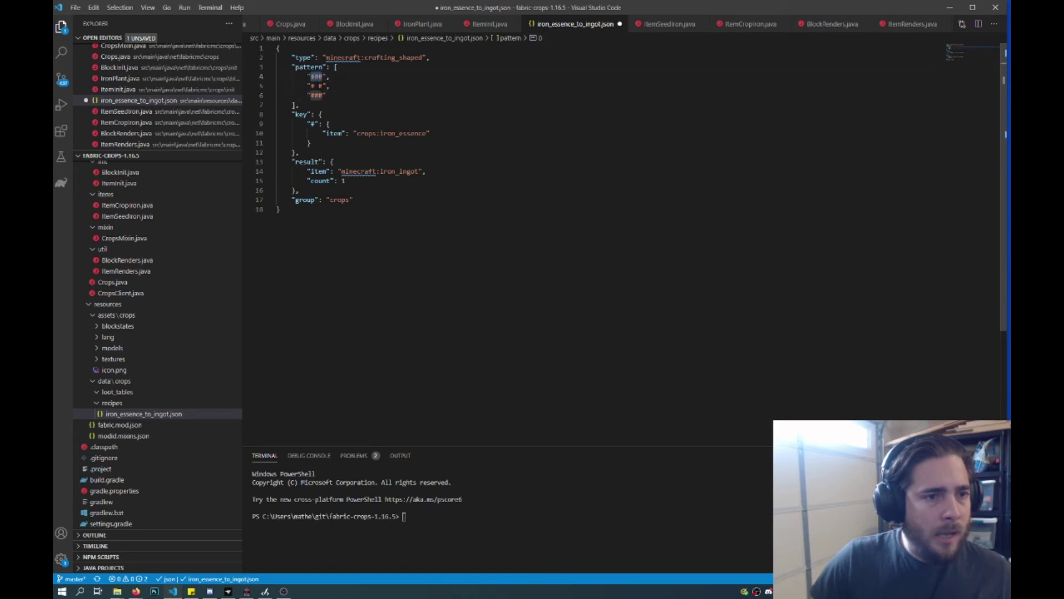
click(311, 124)
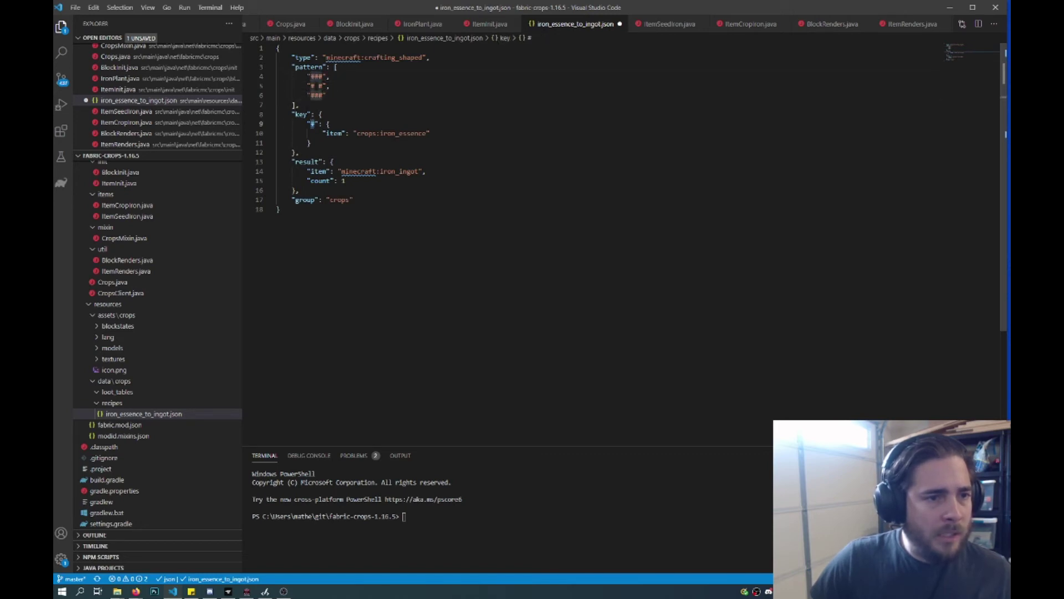
click(321, 114)
click(311, 124)
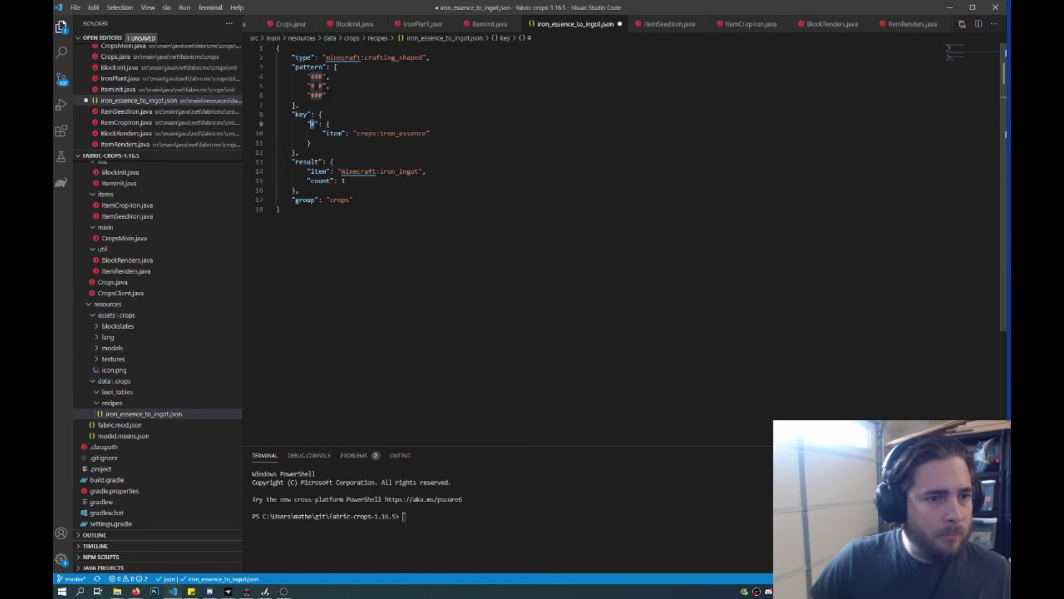
click(326, 76)
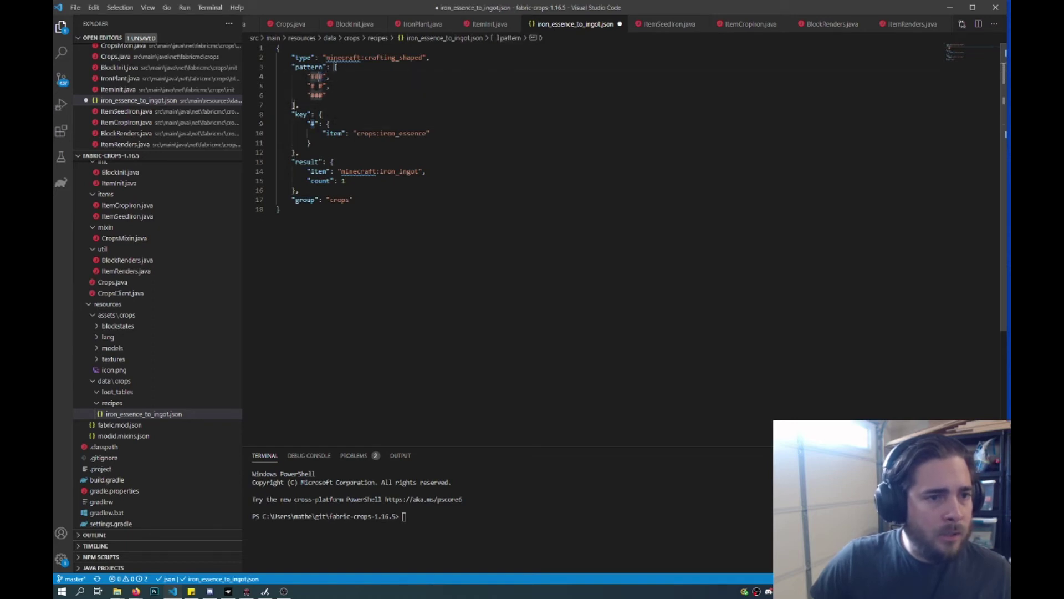
drag(327, 77, 310, 77)
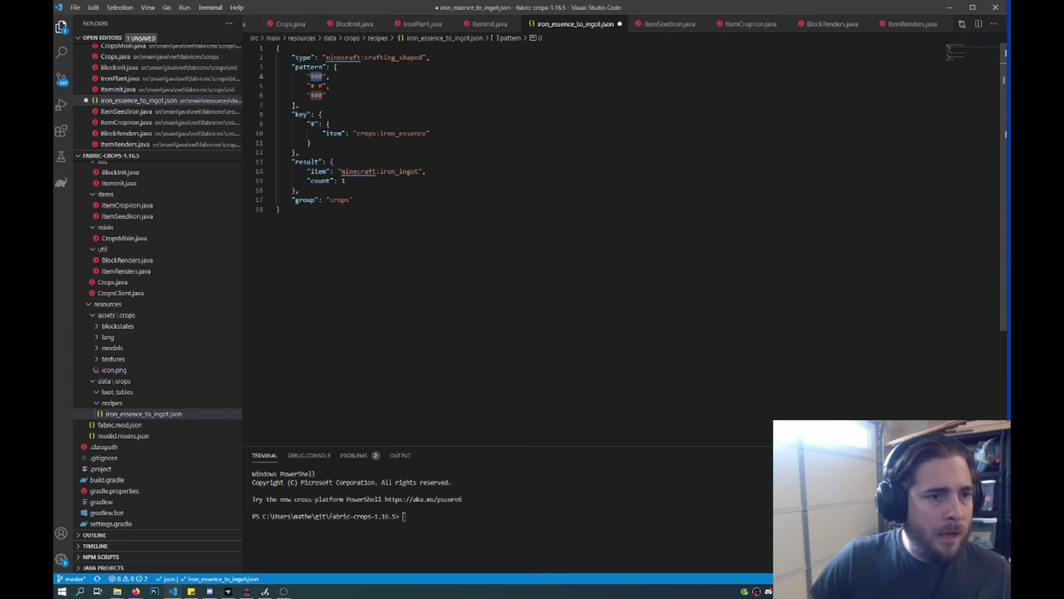
Highlight the crops:iron_essence ingredient, result count 1 and crops group, then save
click(315, 86)
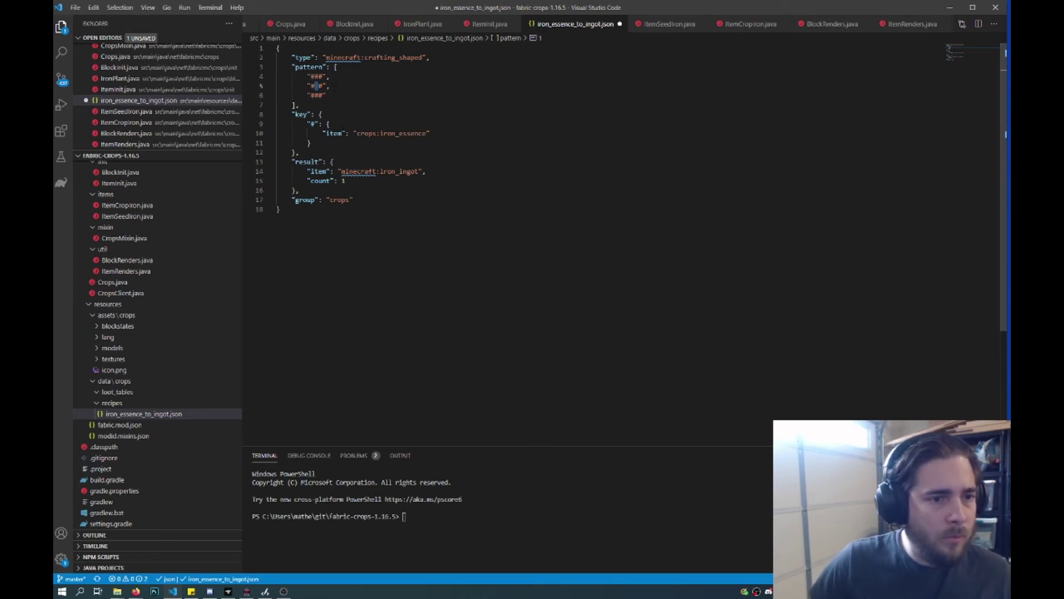
double_click(332, 133)
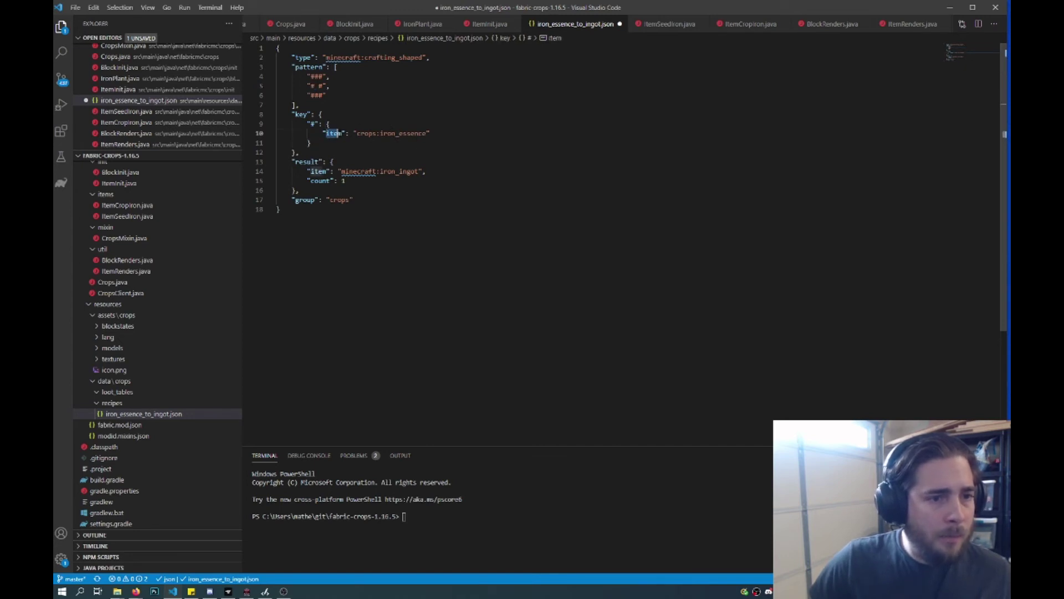
double_click(316, 76)
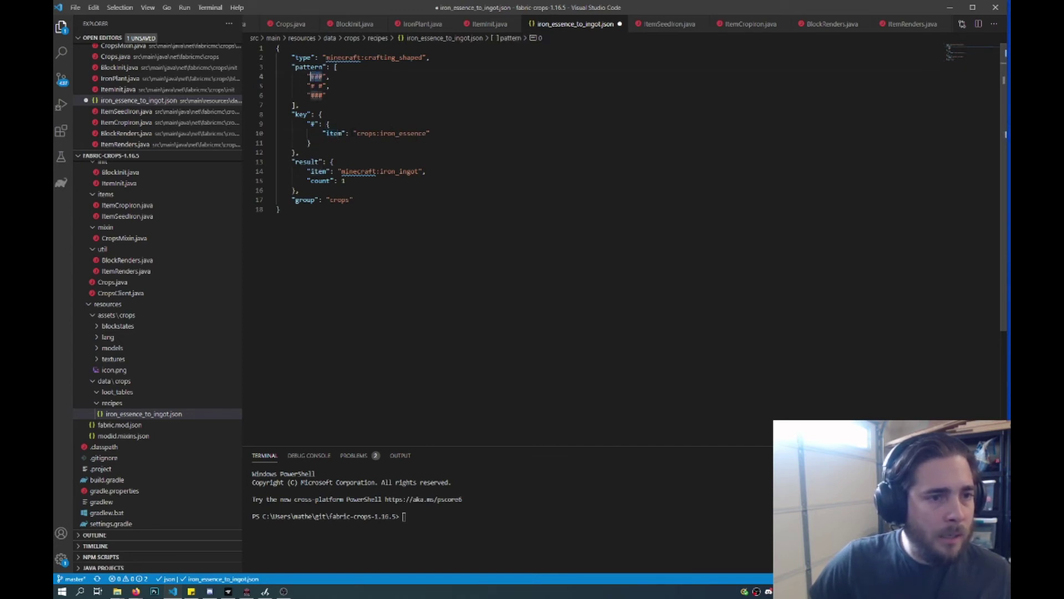
drag(356, 133, 428, 133)
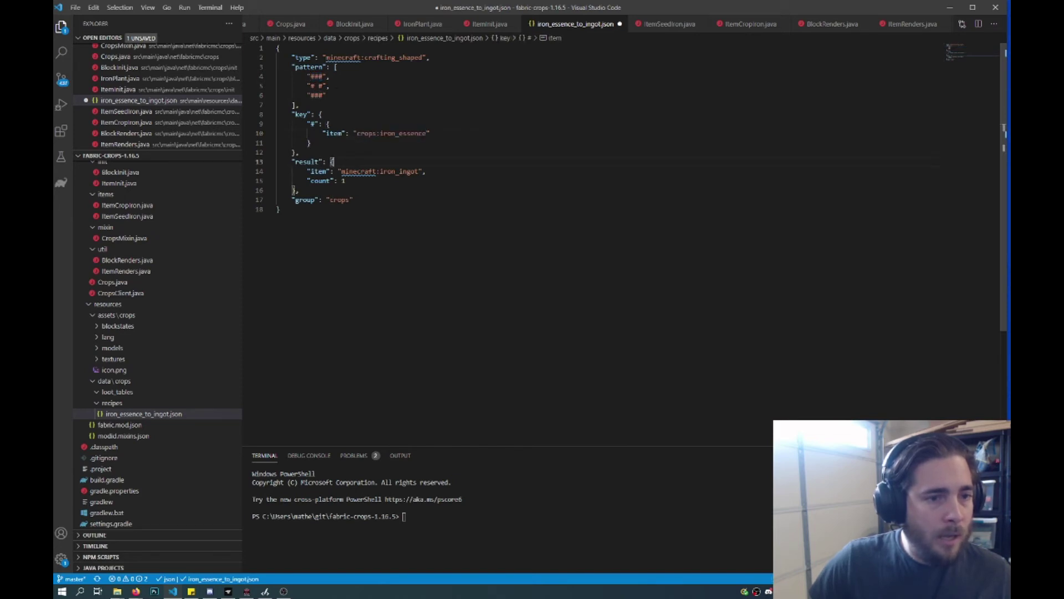
drag(295, 161, 407, 171)
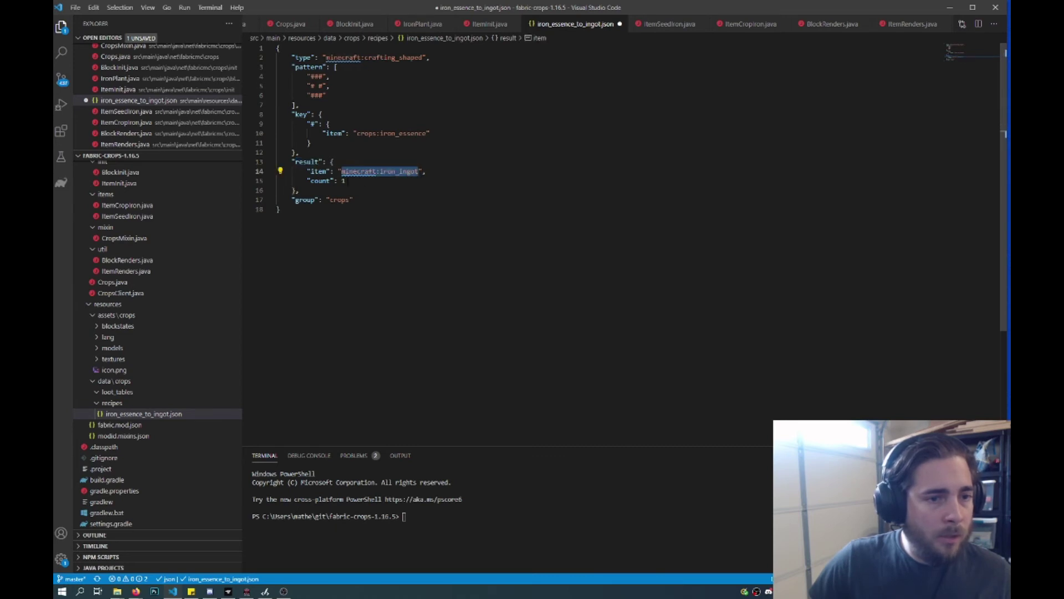
key(Down)
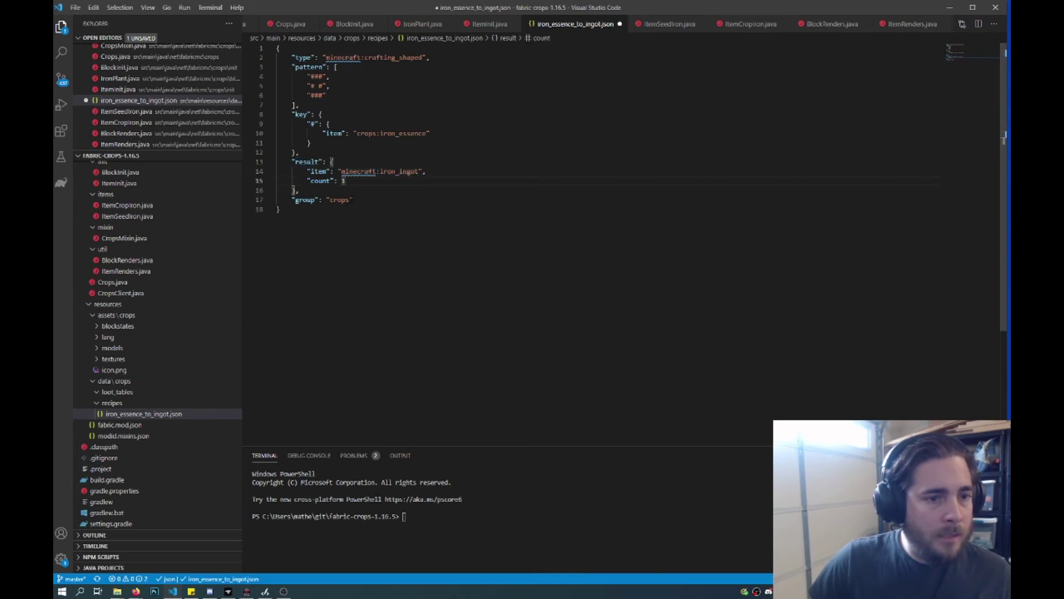
double_click(341, 199)
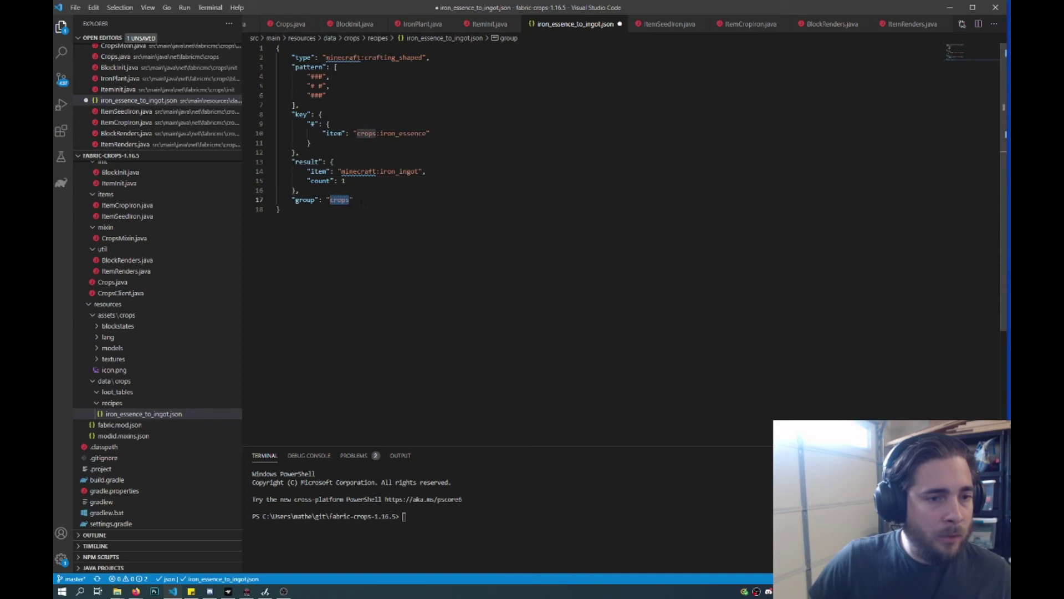
click(364, 200)
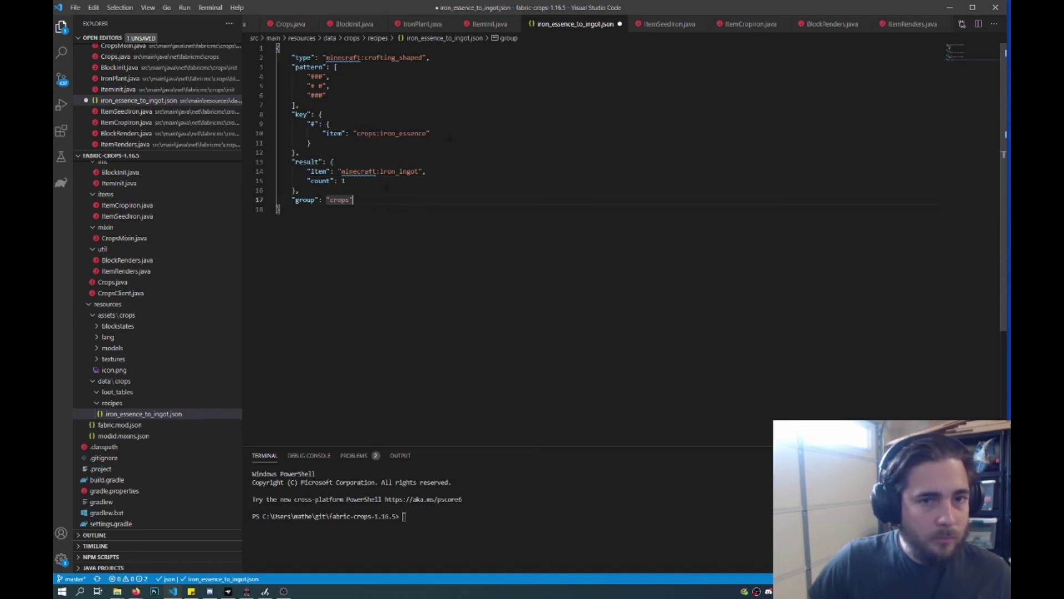
key(ctrl+s)
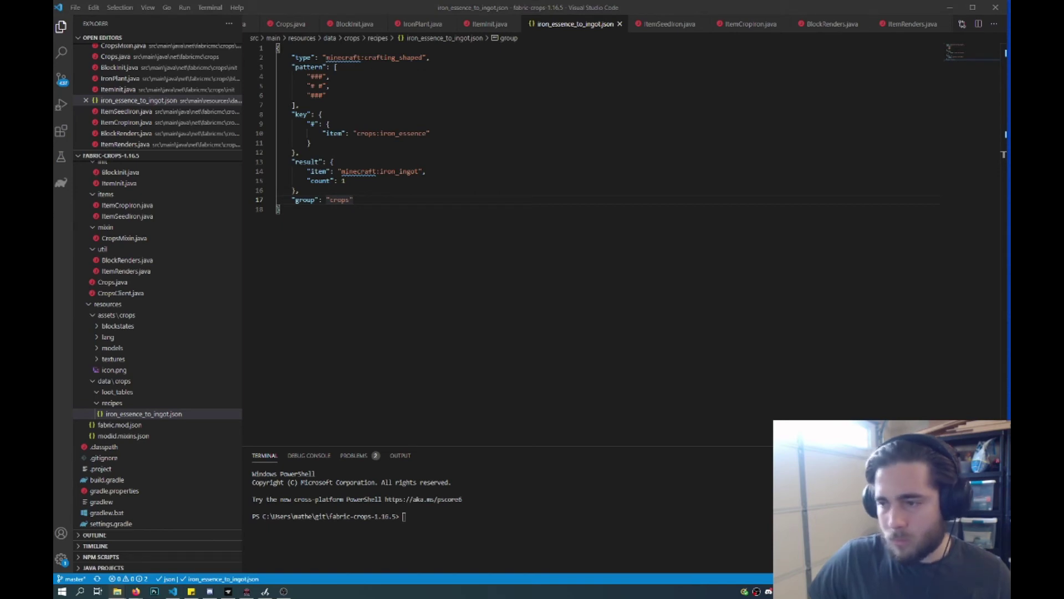
mouse_move(125, 397)
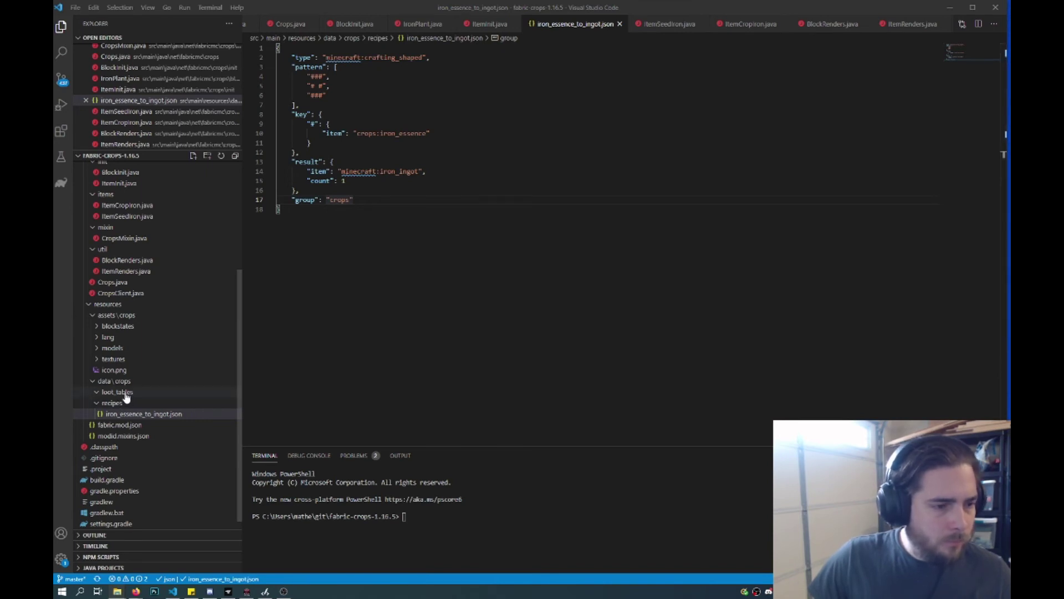
Create a new blocks folder inside the loot_tables folder
right_click(125, 392)
key(Escape)
click(122, 392)
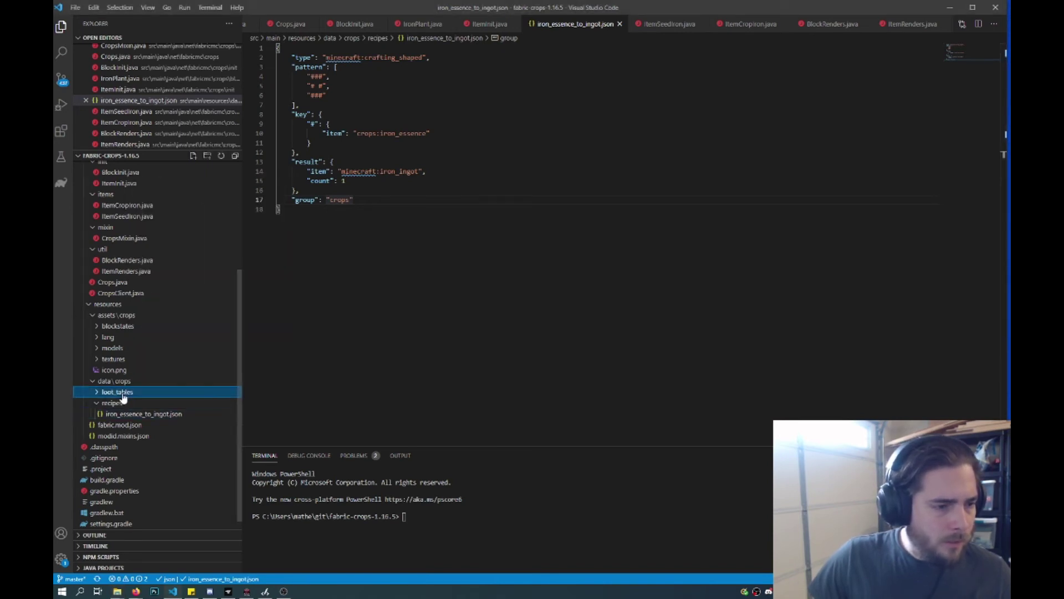
right_click(122, 397)
click(175, 201)
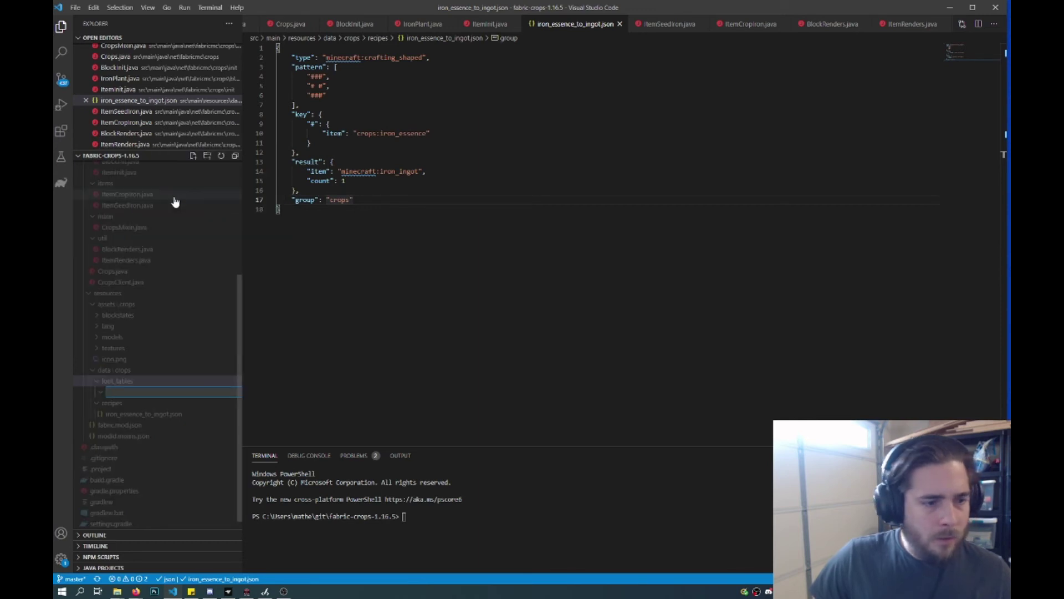
text(blocks)
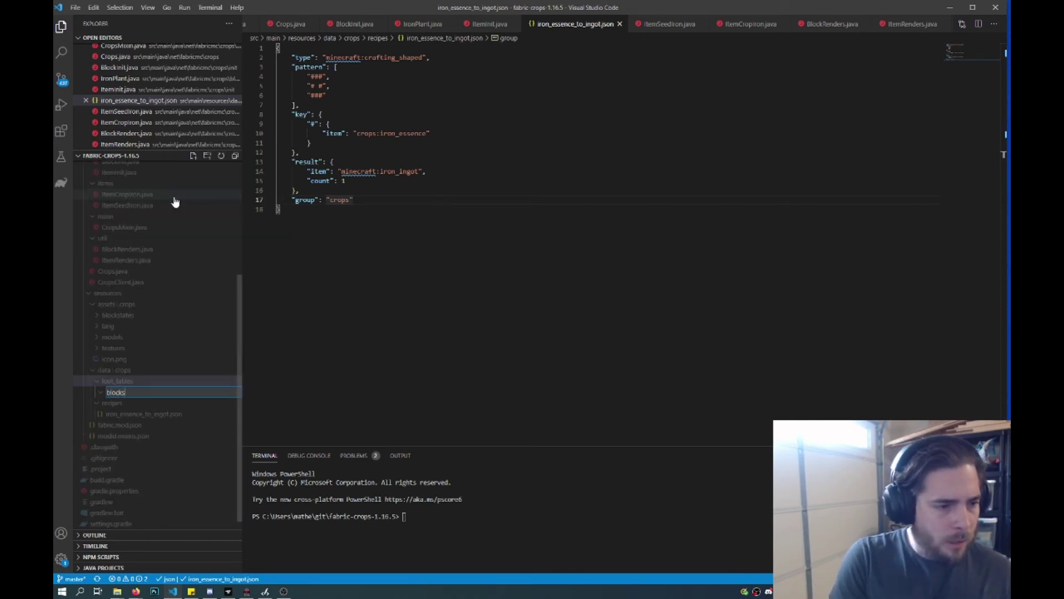
key(Return)
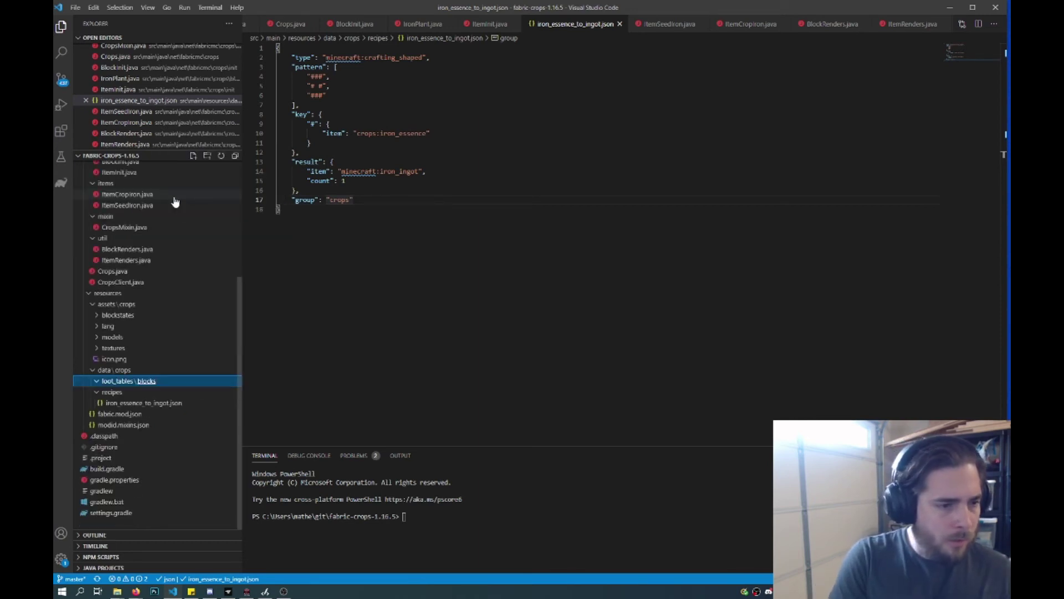
Create an empty iron_plant.json file in the loot_tables blocks folder
key(alt+Tab)
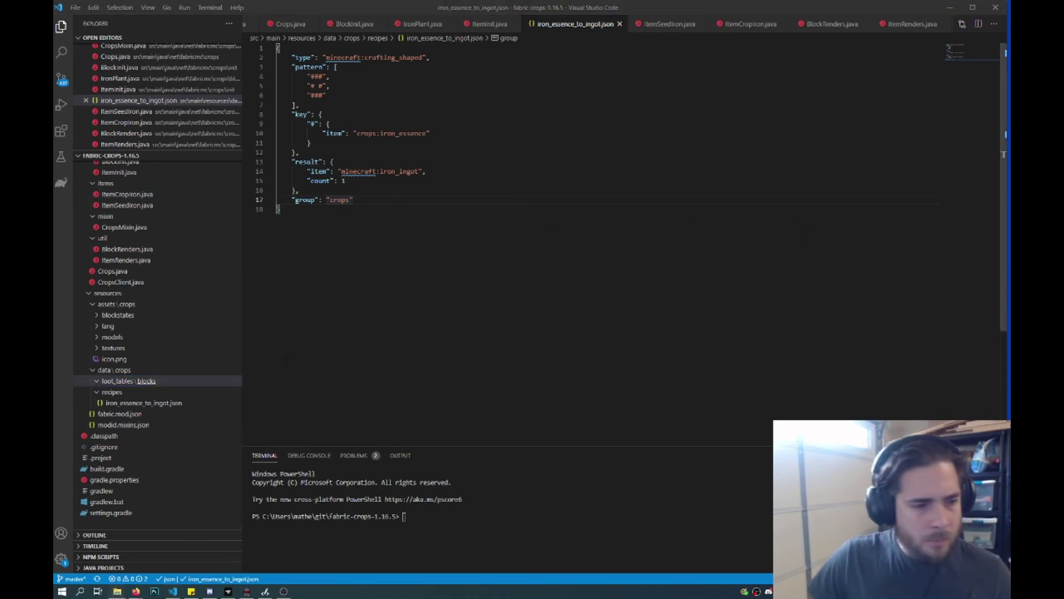
right_click(148, 381)
click(189, 166)
text(iron_plant.json)
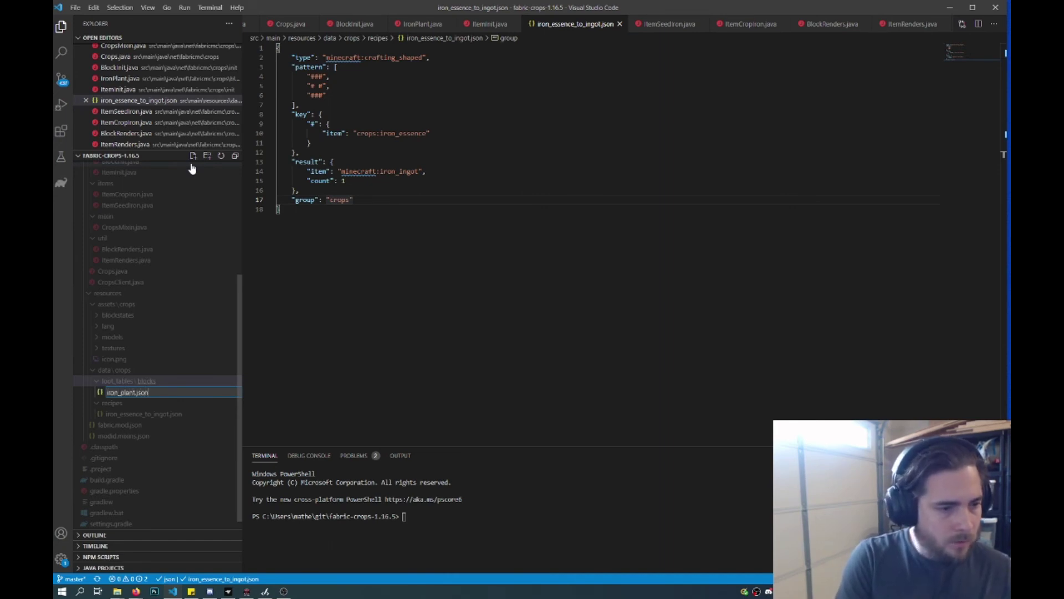
key(Return)
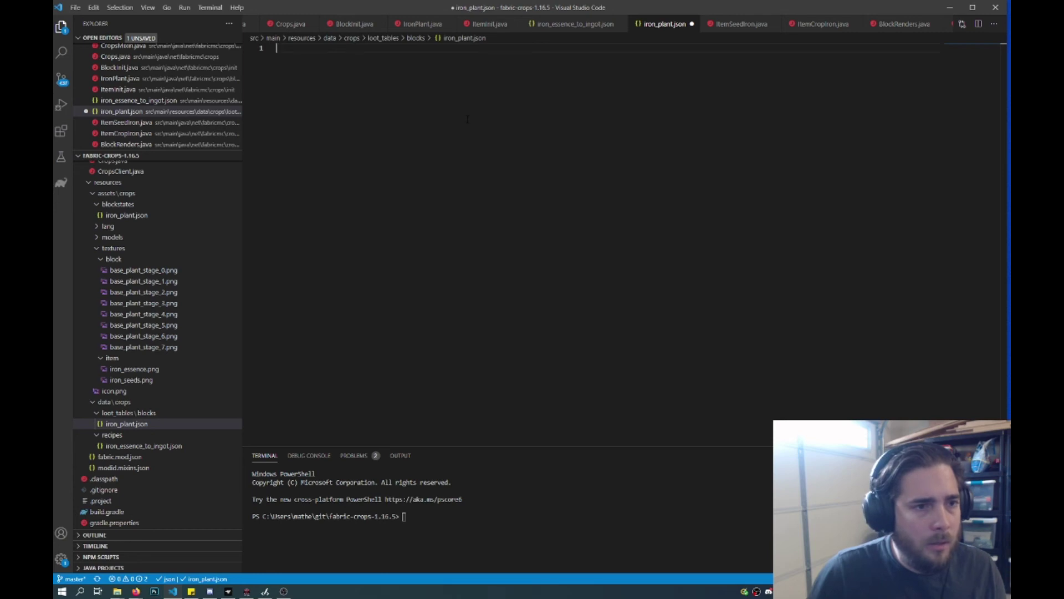
Paste the loot table and check age 7, crops:iron_plant, crops:iron_seeds and crops:iron_essence
text({   "type": "minecraft:block",   "pools": [     {       "rolls": 1.0,       "entries": [         {           "type": "minecraft:alternatives",           "children": [             {               "type": "minecraft:item",               "conditions": [                 {                   "condition": "minecraft:block_state_property",                   "block": "crops:iron_plant",                   "properties": {                     "age": "7"                   }                 }               ],               "name": "crops:iron_essence"             },             {               "type": "minecraft:item",               "name": "crops:iron_seeds"             }           ]         }       ]     },     {       "rolls": 1.0,       "entries": [         {           "type": "minecraft:item",           "functions": [             {               "function": "minecraft:apply_bonus",               "enchantment": "minecraft:fortune",               "formula": "minecraft:binomial_with_bonus_count",               "parameters": {                 "extra": 3,                 "probability": 0.5714286               }             }           ],           "name": "crops:iron_seeds"         }       ],       "conditions": [         {           "condition": "minecraft:block_state_property",           "block": "crops:iron_plant",           "properties": {             "age": "7"           }         }       ]     }   ],   "functions": [     {       "function": "minecraft:explosion_decay"     }   ] })
scroll(473, 121, up, 5)
scroll(479, 121, up, 5)
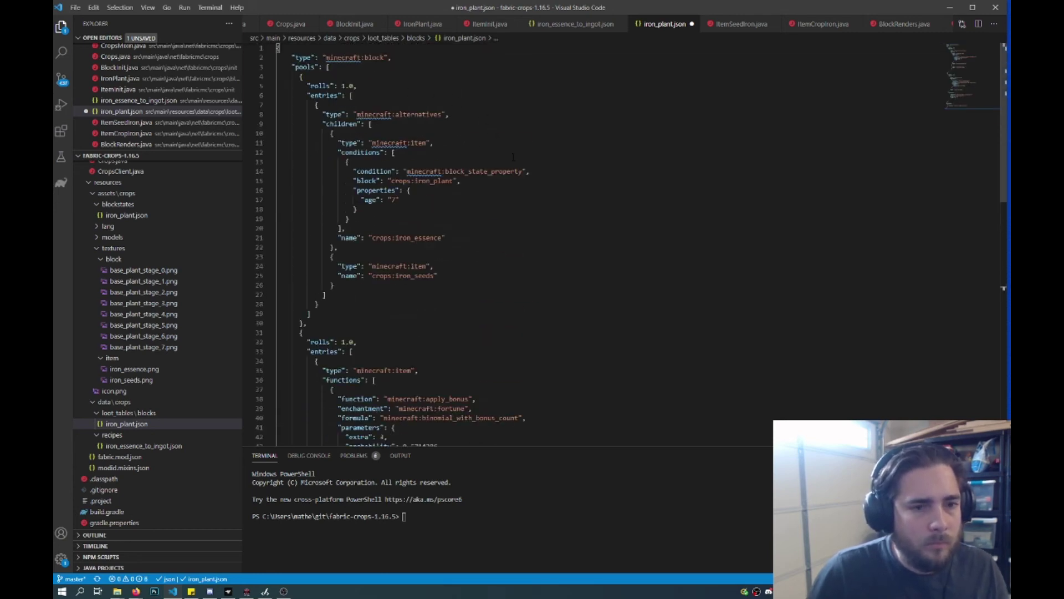
double_click(395, 200)
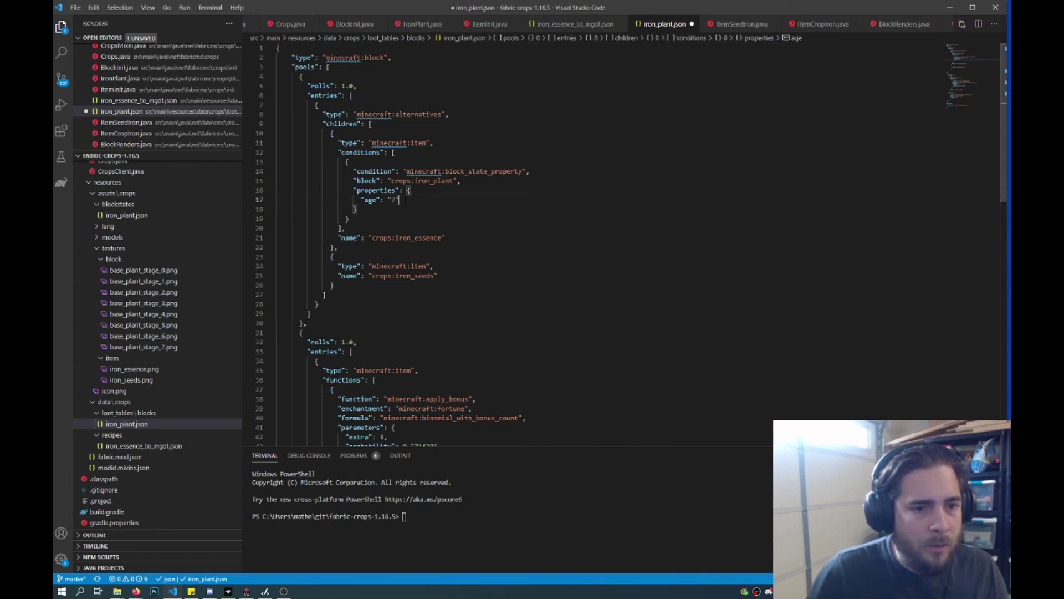
drag(392, 180, 453, 180)
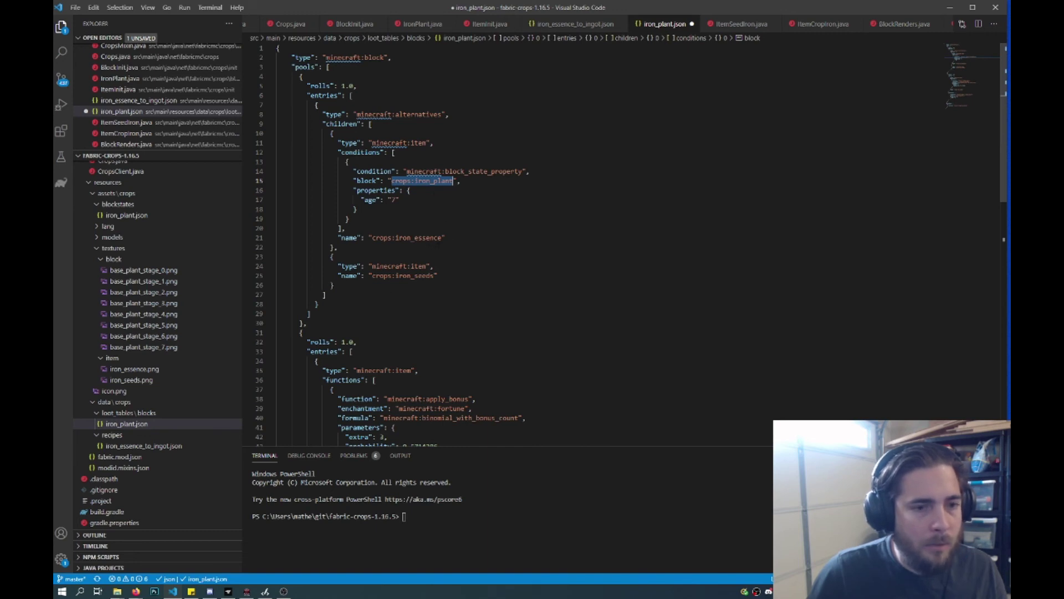
scroll(451, 244, down, 2)
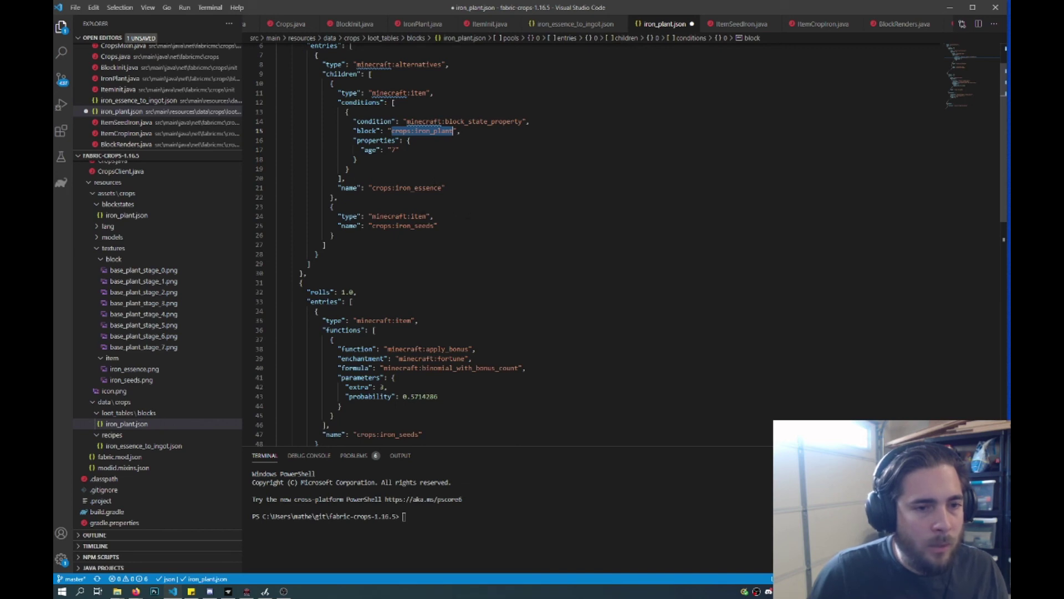
drag(429, 216, 372, 217)
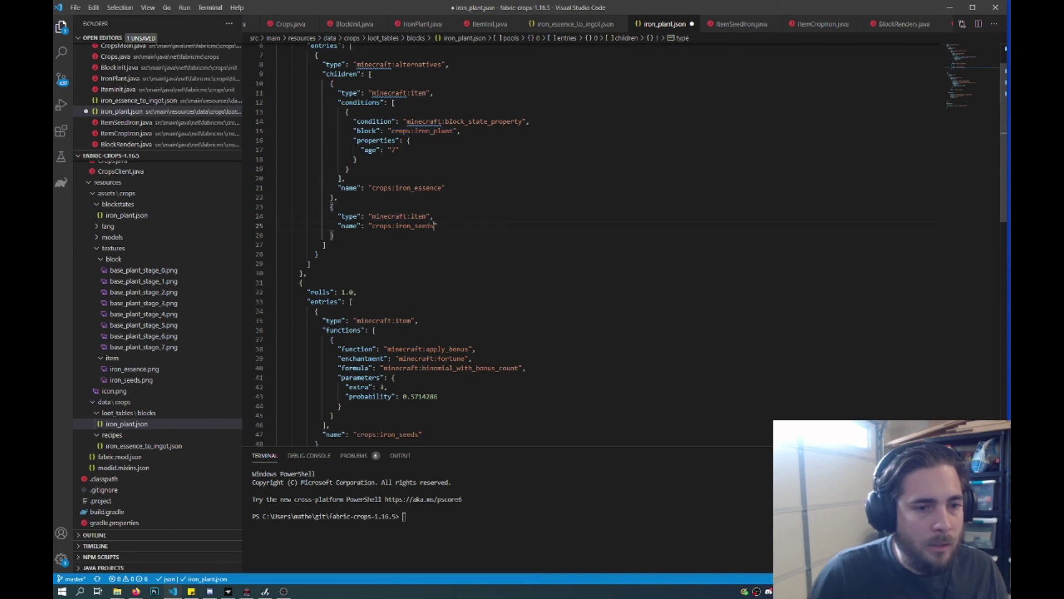
drag(435, 225, 373, 228)
click(446, 188)
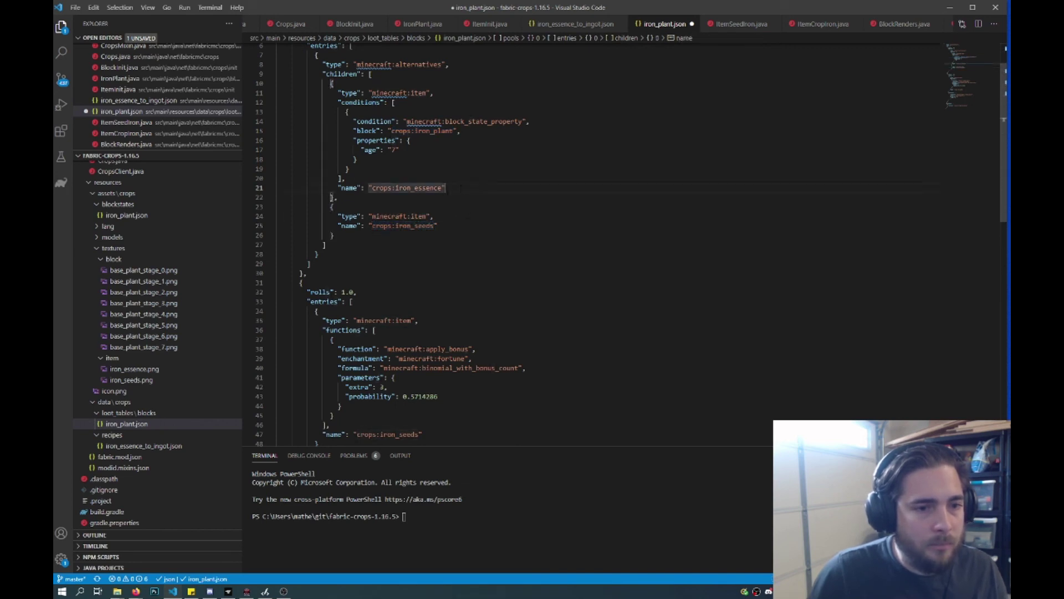
scroll(447, 188, up, 2)
drag(446, 238, 371, 238)
click(456, 236)
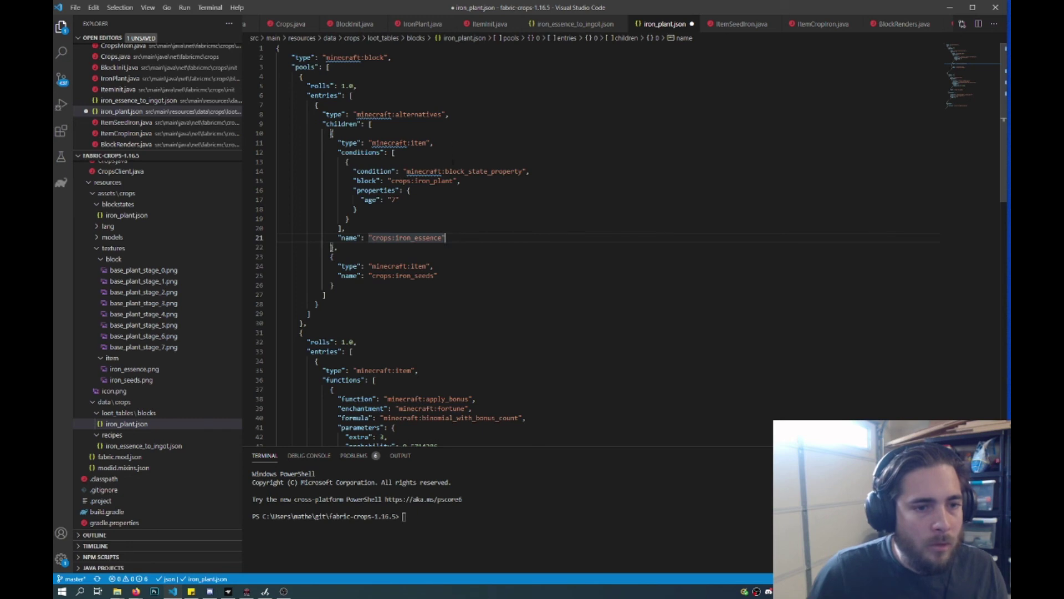
scroll(361, 159, down, 4)
scroll(361, 159, down, 2)
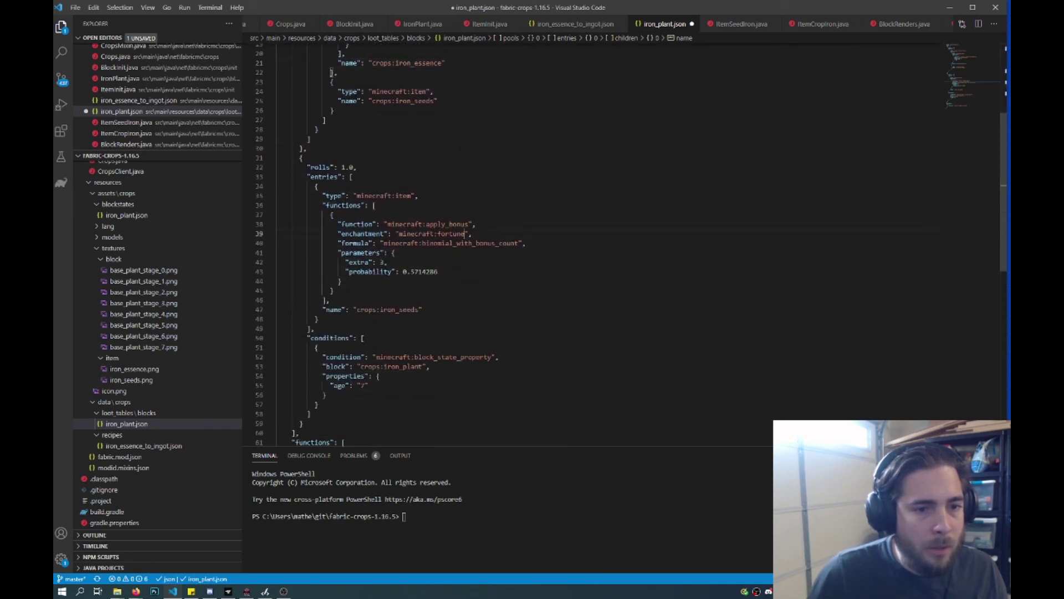
scroll(330, 73, up, 6)
click(60, 104)
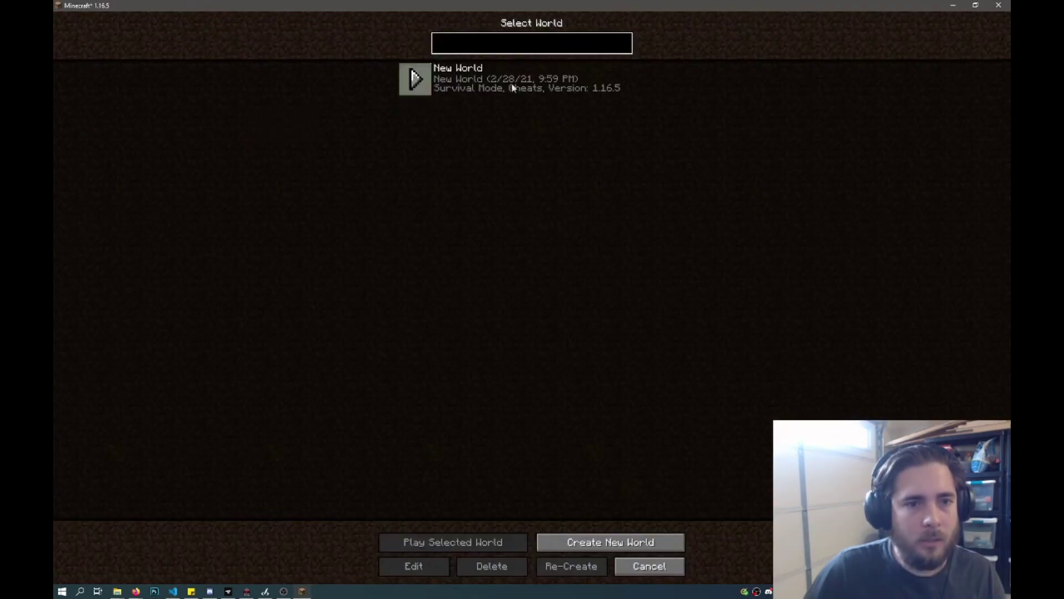
Load the singleplayer test world and grow the iron plant with bone meal
double_click(511, 84)
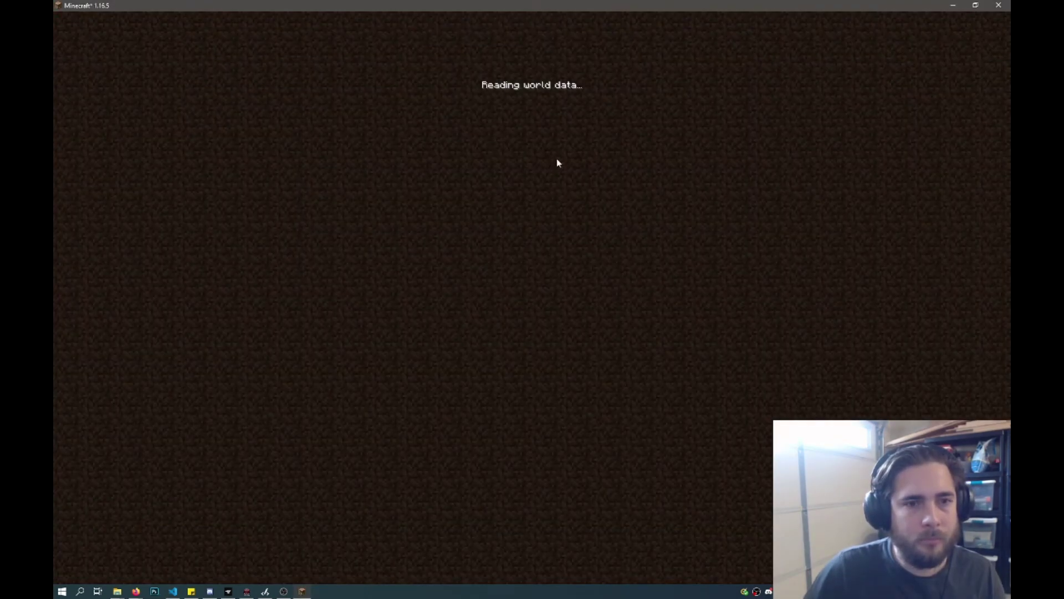
key(4)
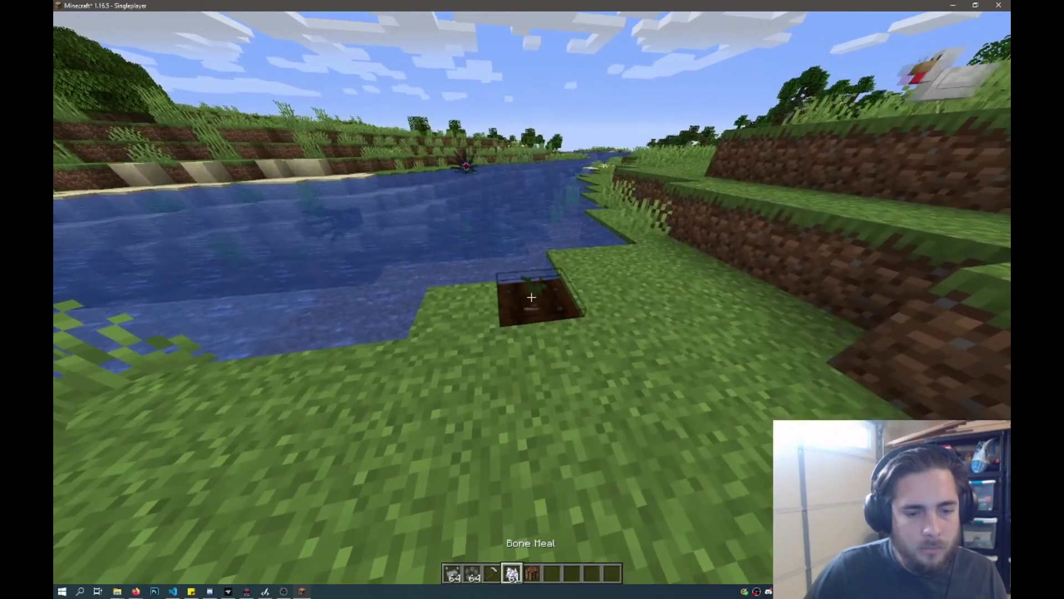
right_click(532, 297)
Switch to Survival Mode with a chat command and place a crafting table on the grass
key(5)
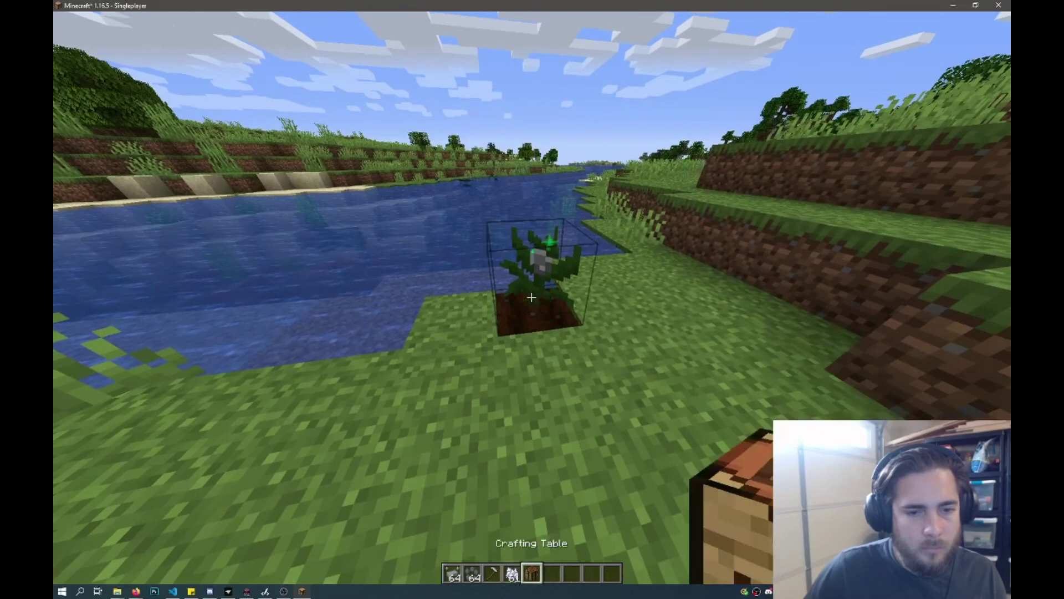
key(6)
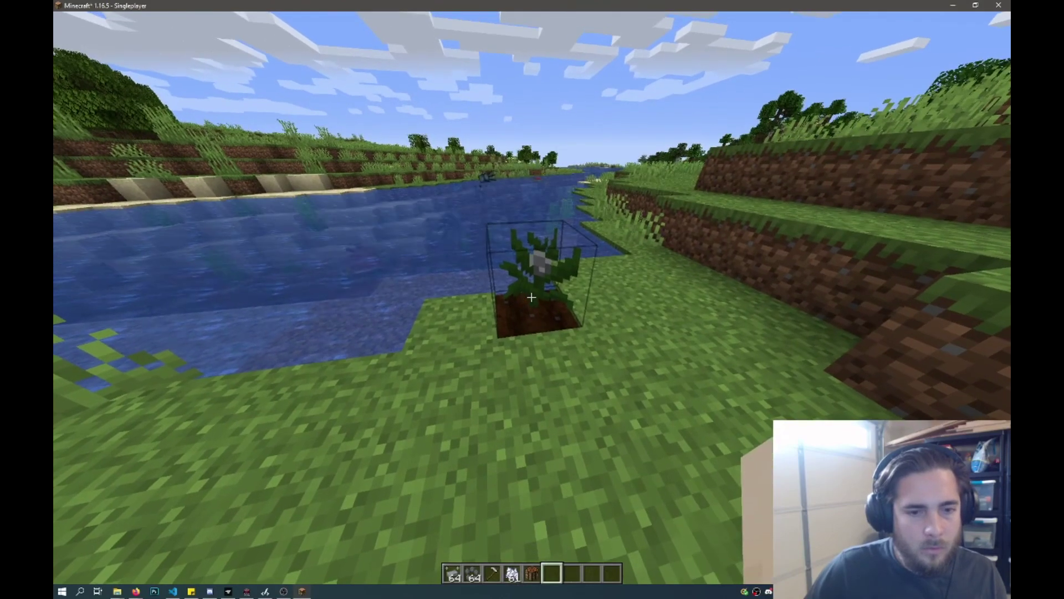
key(slash)
text(gamemode)
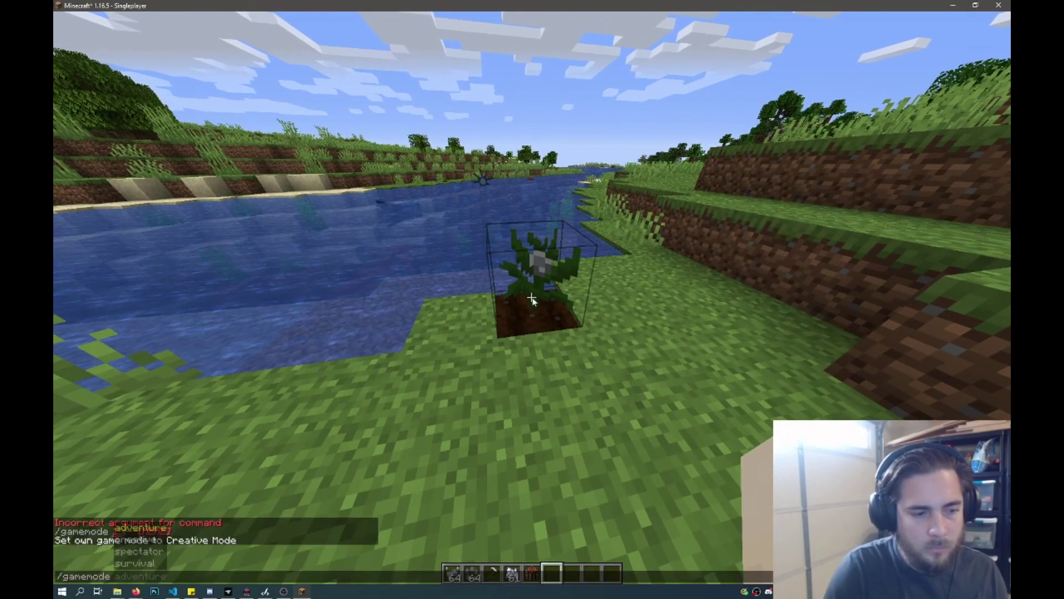
text( survival)
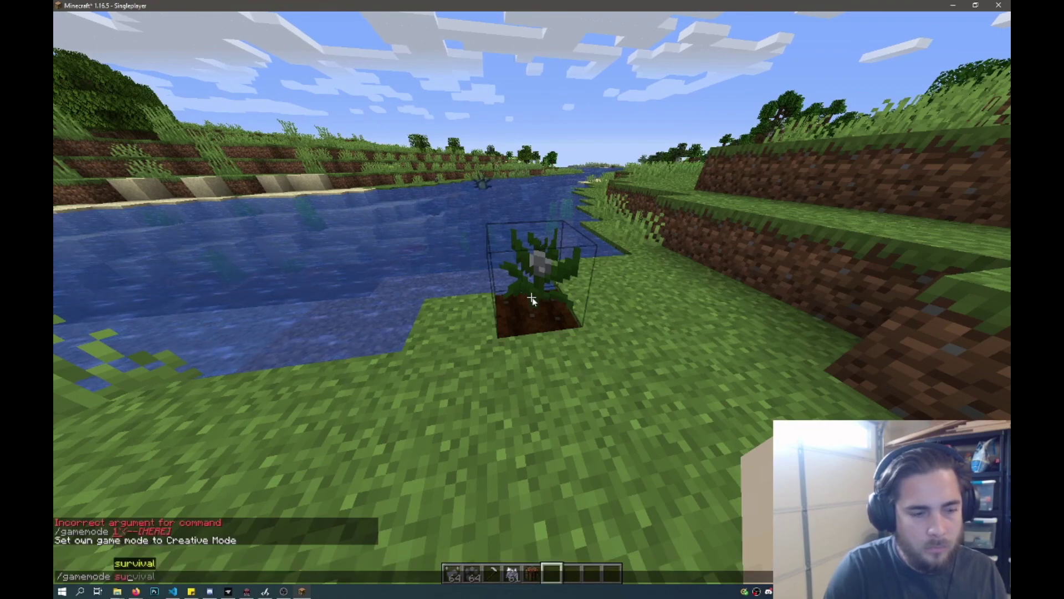
key(Return)
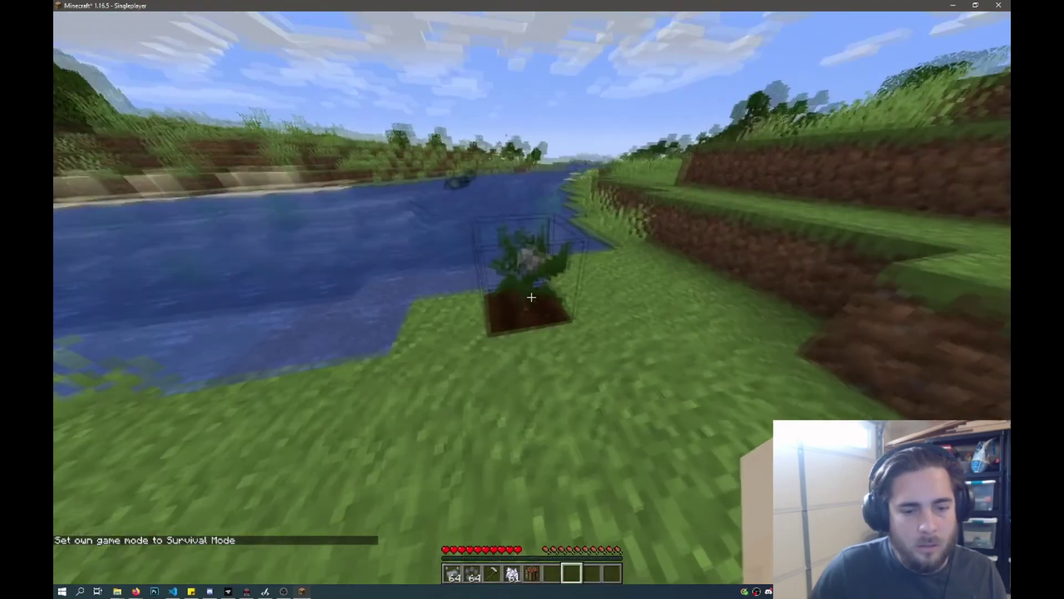
key(5)
right_click(531, 297)
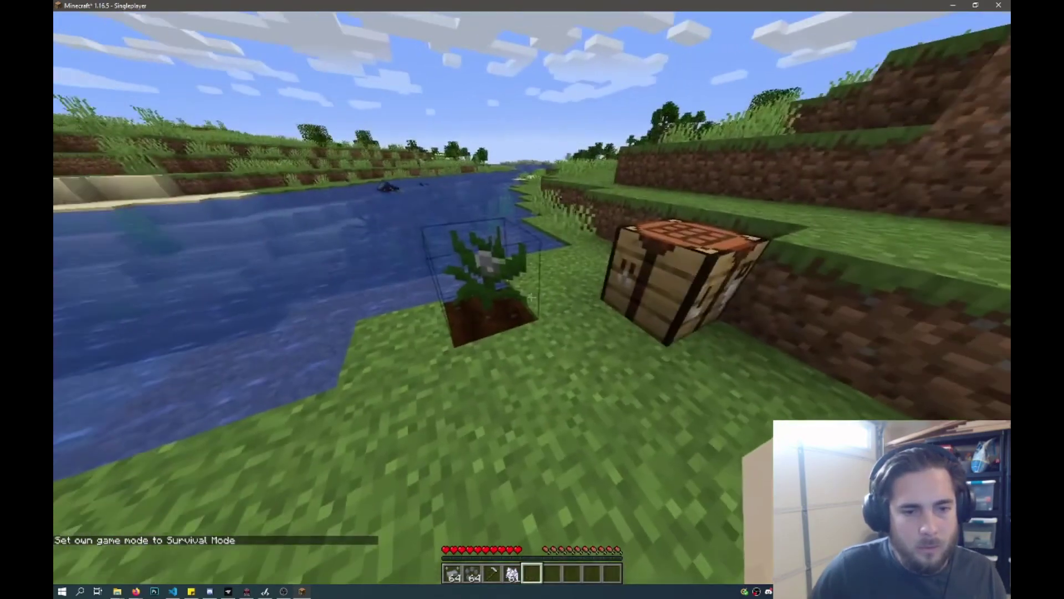
Craft a first iron ingot from a ring of iron essence and store it in the inventory
right_click(532, 296)
right_click(518, 240)
right_click(518, 257)
right_click(518, 277)
right_click(499, 277)
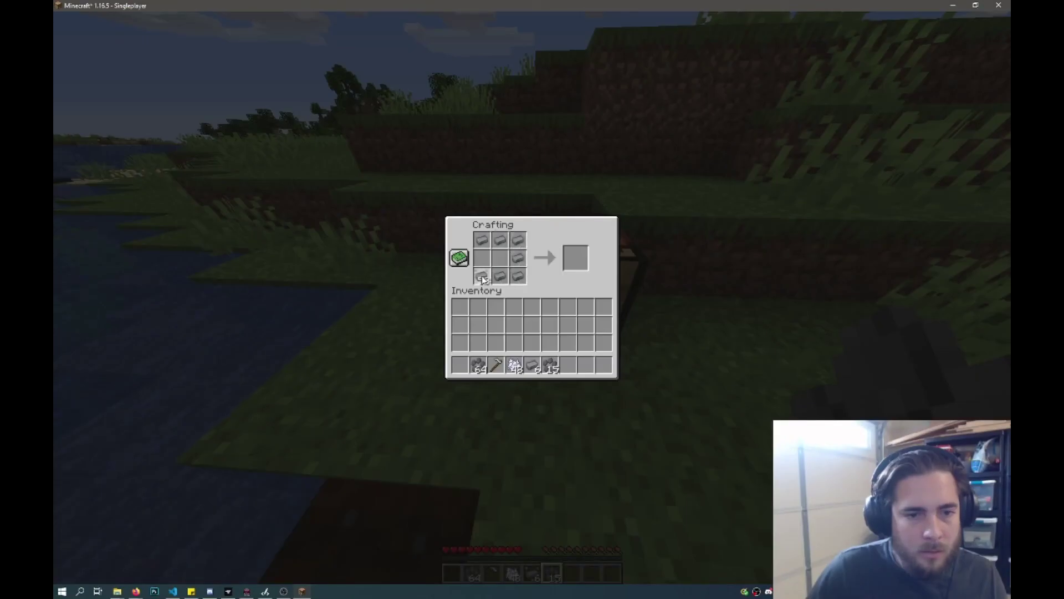
right_click(481, 258)
click(459, 308)
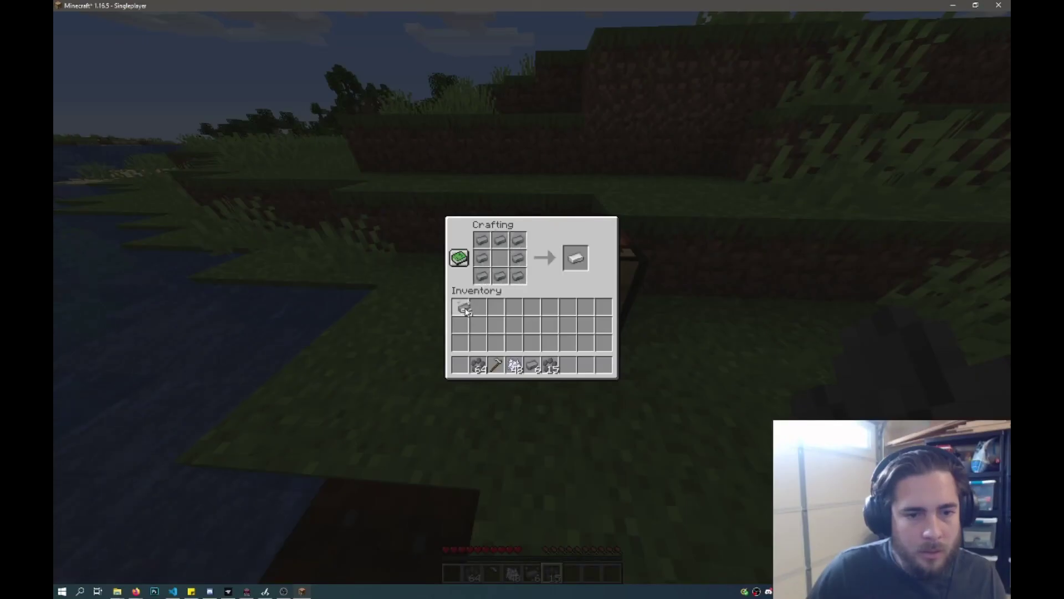
click(576, 269)
click(568, 308)
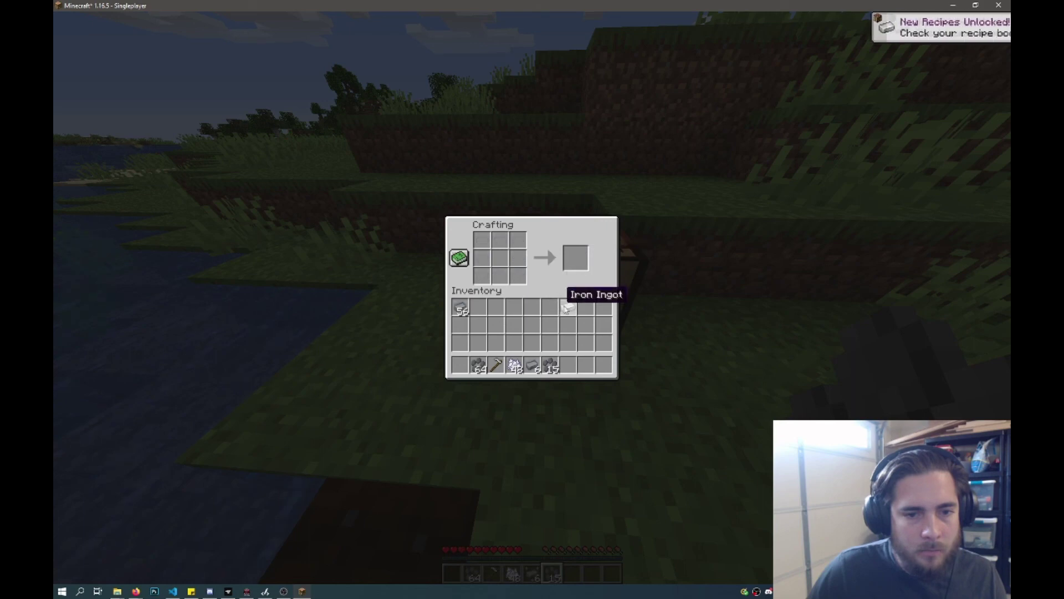
Craft another ring of iron essence into an ingot and return leftover items to the inventory
click(460, 308)
right_click(481, 240)
right_click(519, 240)
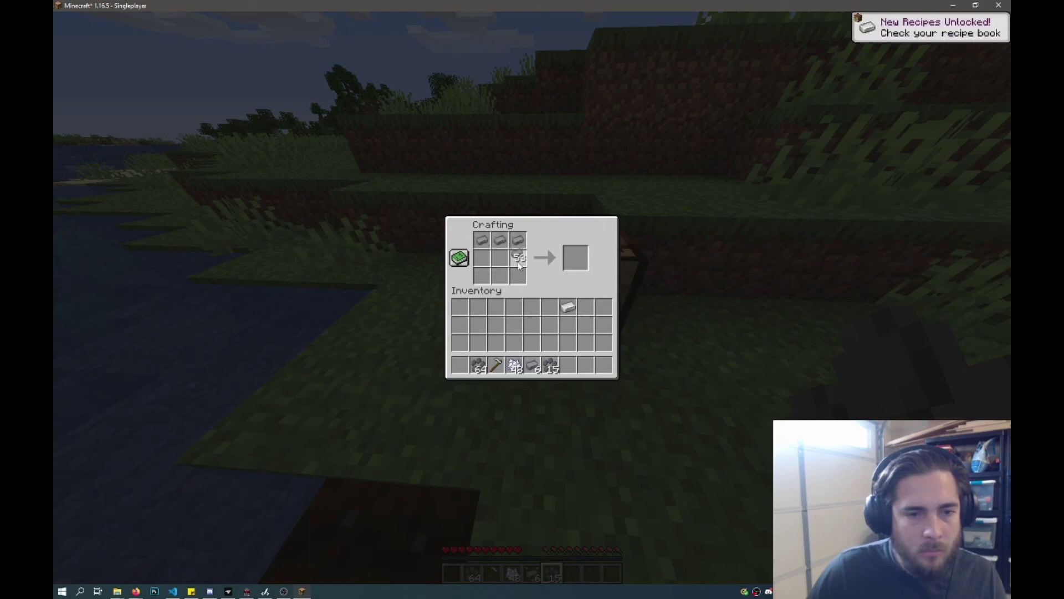
right_click(517, 258)
right_click(518, 276)
click(515, 307)
shift+click(575, 259)
shift+click(519, 277)
click(534, 308)
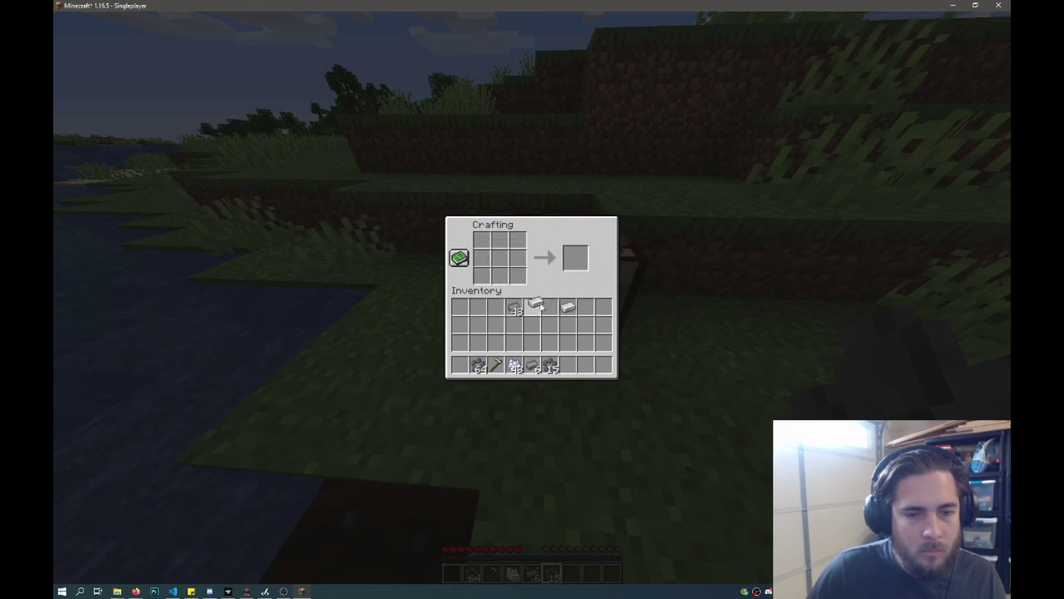
click(568, 309)
click(532, 308)
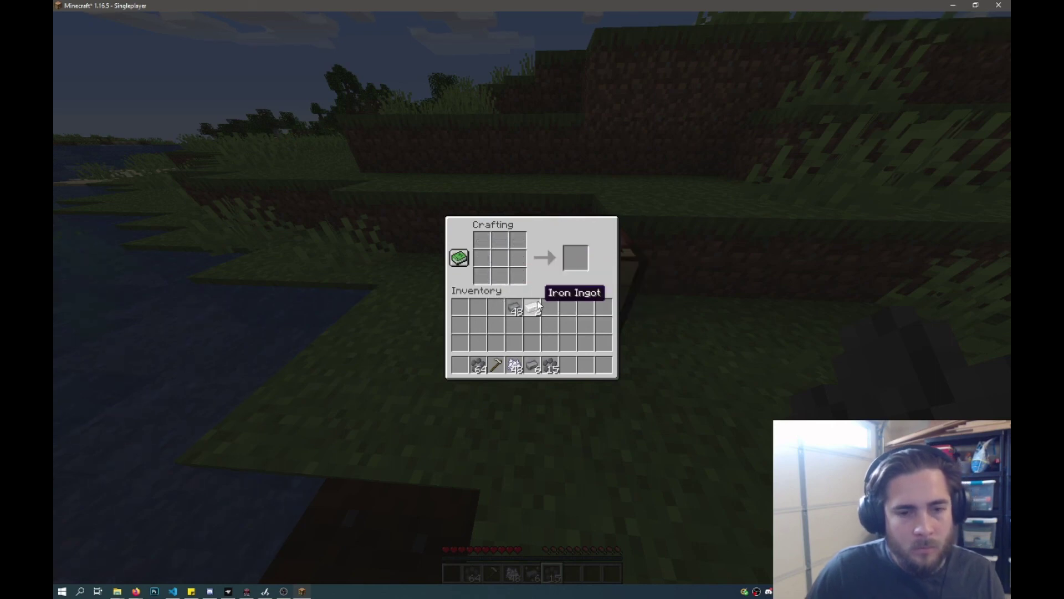